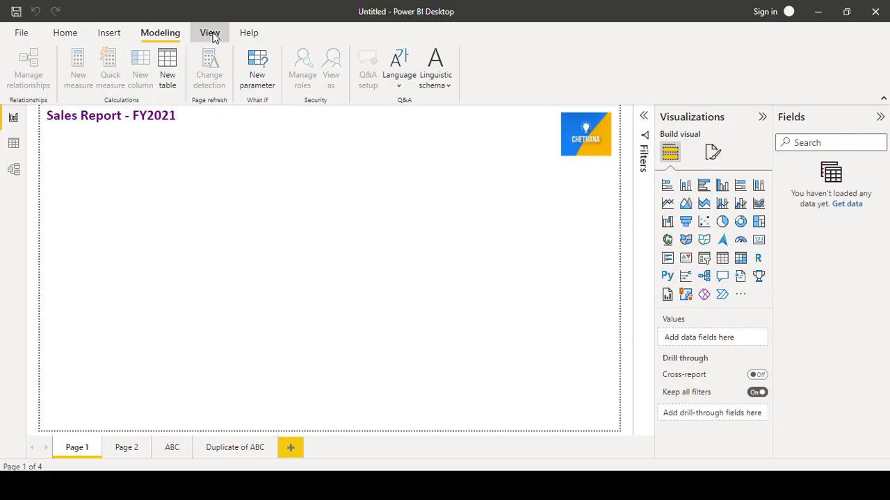
Step: Apply the purple theme from the View ribbon and look through Page 2 and page ABC
{"action": "left_click", "coordinate": [210, 34]}
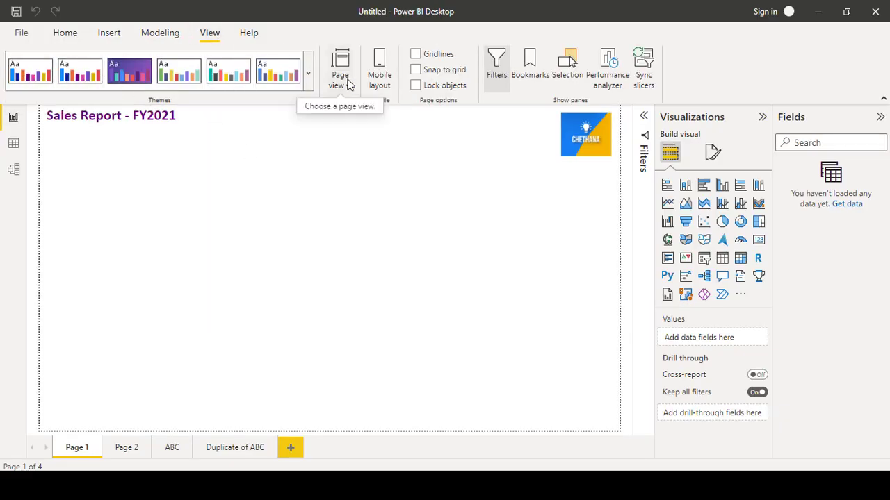
{"action": "left_click", "coordinate": [310, 82]}
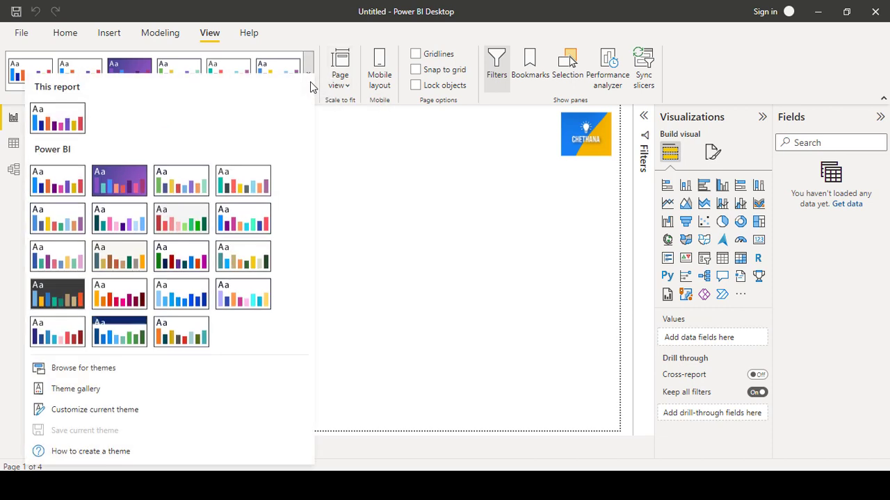
{"action": "left_click", "coordinate": [117, 189]}
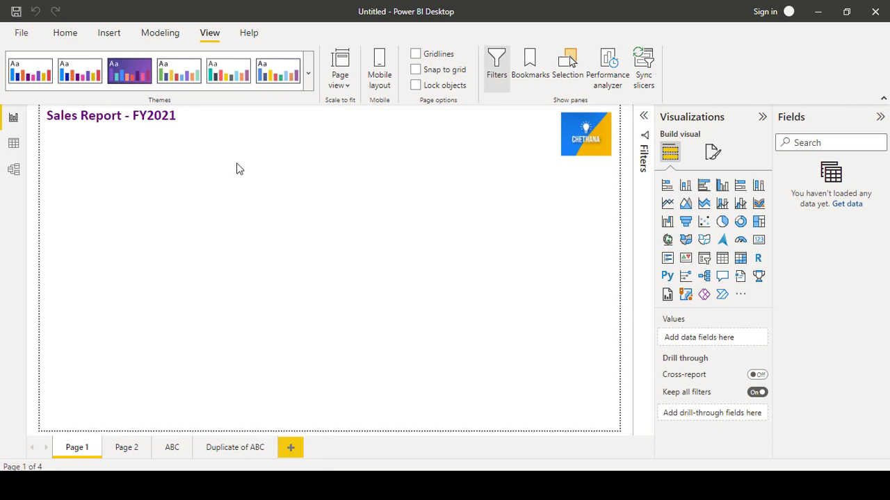
{"action": "left_click", "coordinate": [128, 75]}
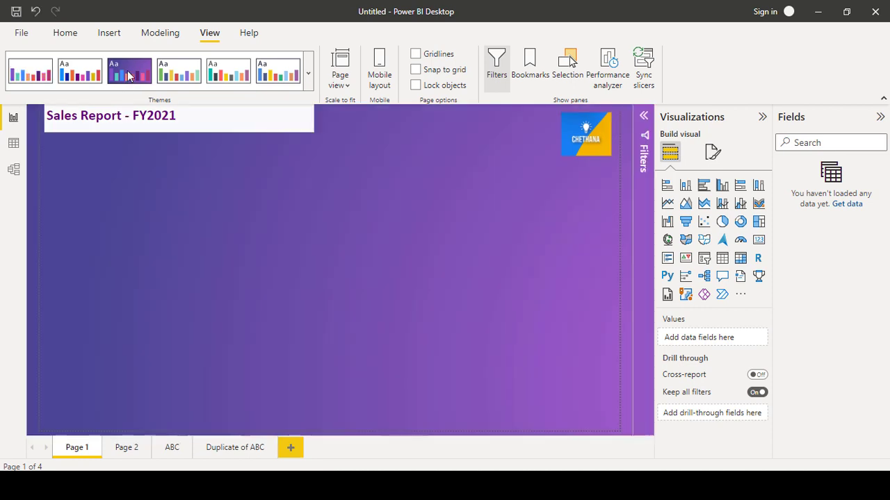
{"action": "left_click", "coordinate": [127, 449]}
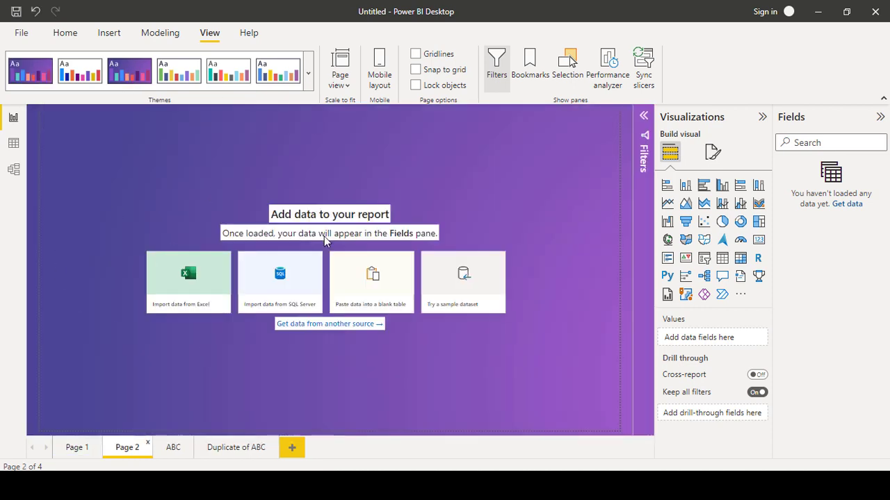
{"action": "left_click", "coordinate": [173, 452]}
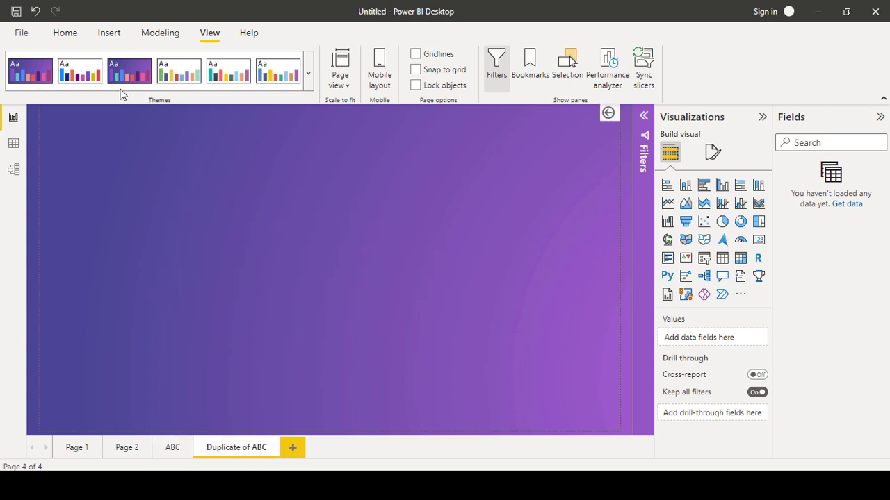
Step: Try the Default, City park, Classic and Classroom themes, then settle on the dark theme
{"action": "left_click", "coordinate": [75, 67]}
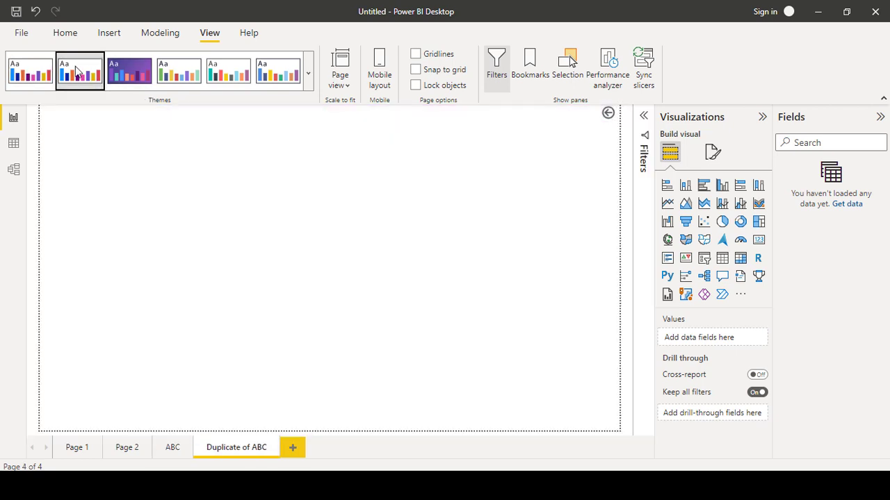
{"action": "left_click", "coordinate": [179, 72]}
{"action": "left_click", "coordinate": [242, 75]}
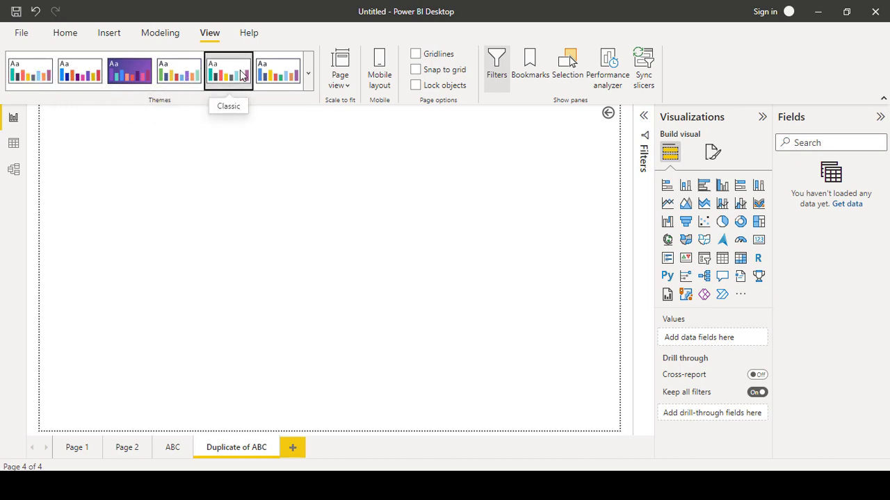
{"action": "left_click", "coordinate": [278, 74]}
{"action": "left_click", "coordinate": [310, 81]}
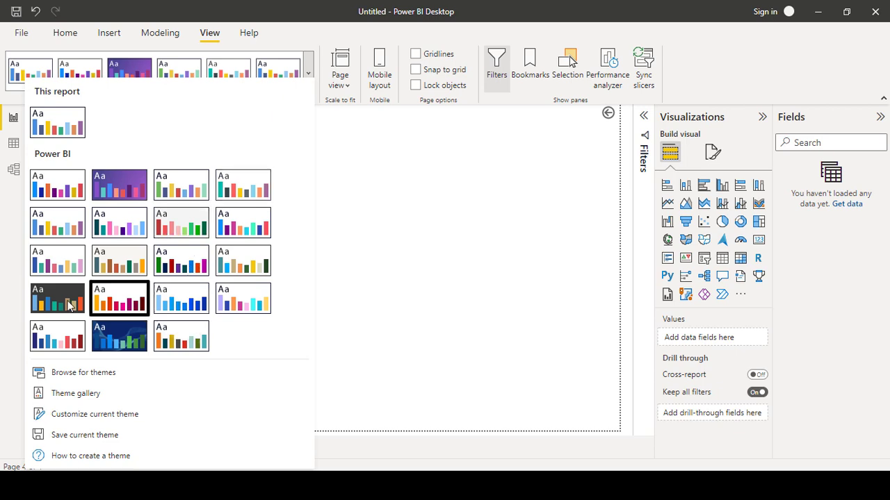
{"action": "left_click", "coordinate": [49, 298]}
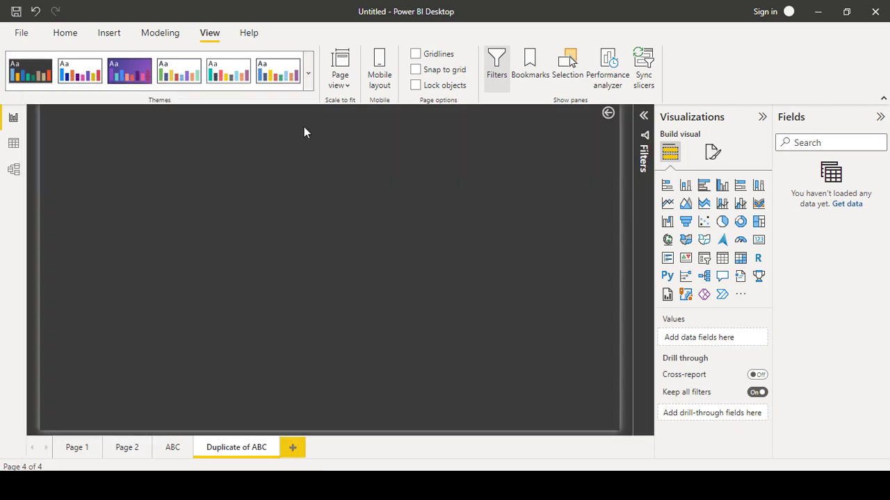
{"action": "left_click", "coordinate": [309, 75]}
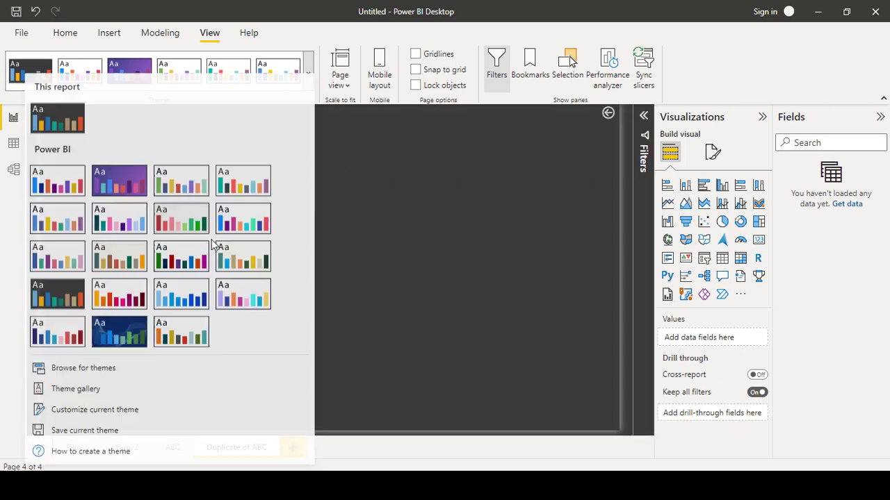
{"action": "key", "text": "Escape"}
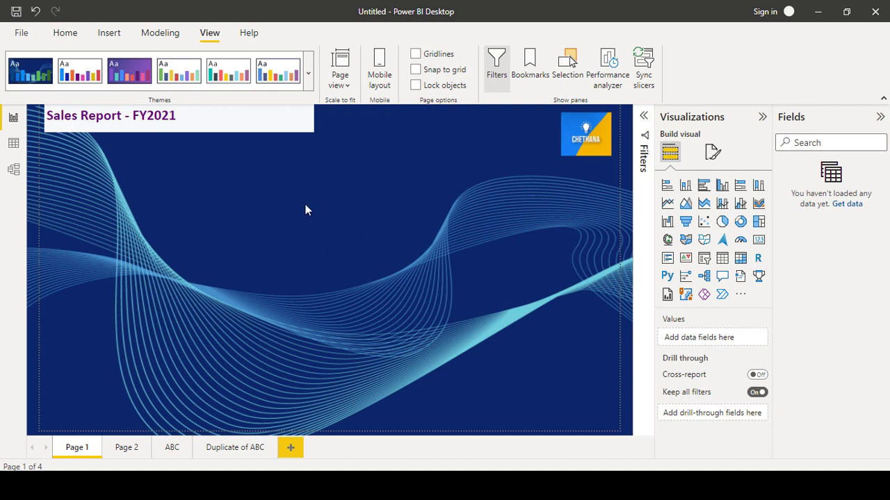
Step: Cycle Page view through Fit to page, Fit to width, and finally Actual size
{"action": "left_click", "coordinate": [349, 82]}
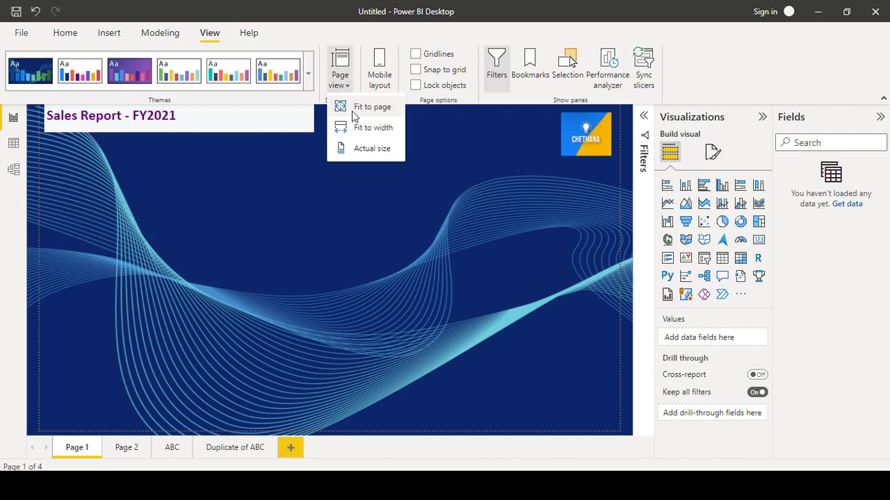
{"action": "left_click", "coordinate": [353, 108]}
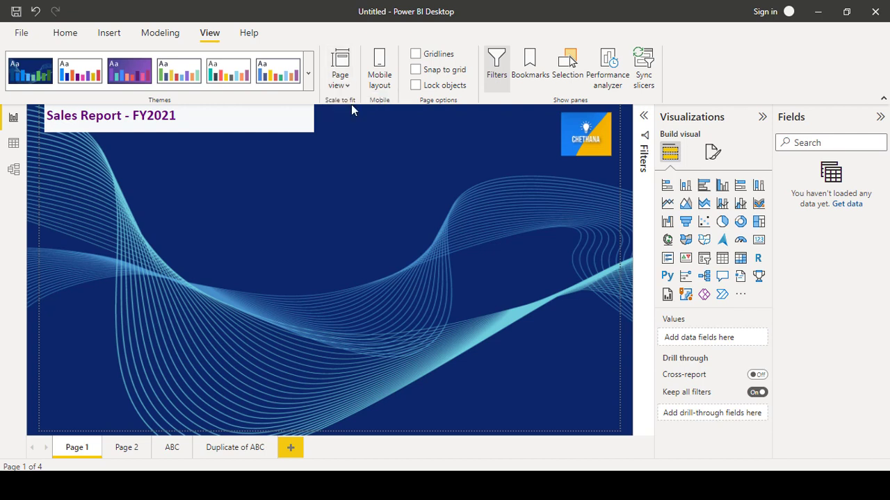
{"action": "left_click", "coordinate": [347, 85]}
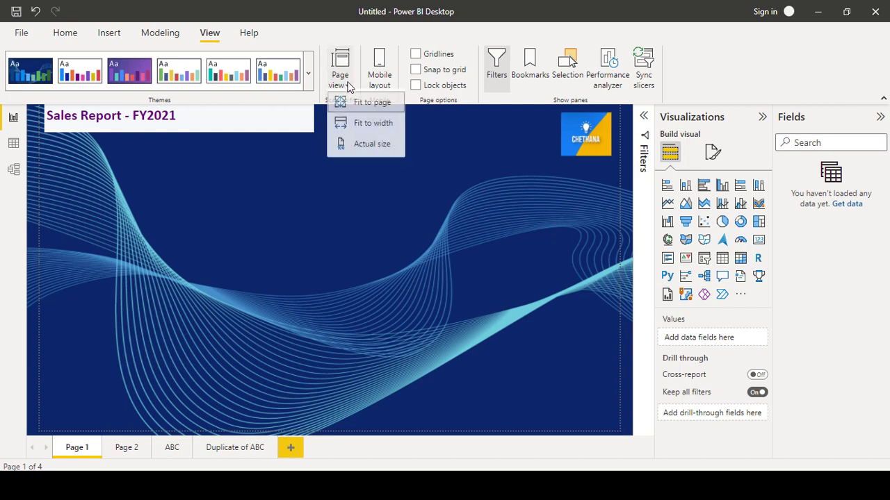
{"action": "left_click", "coordinate": [358, 130]}
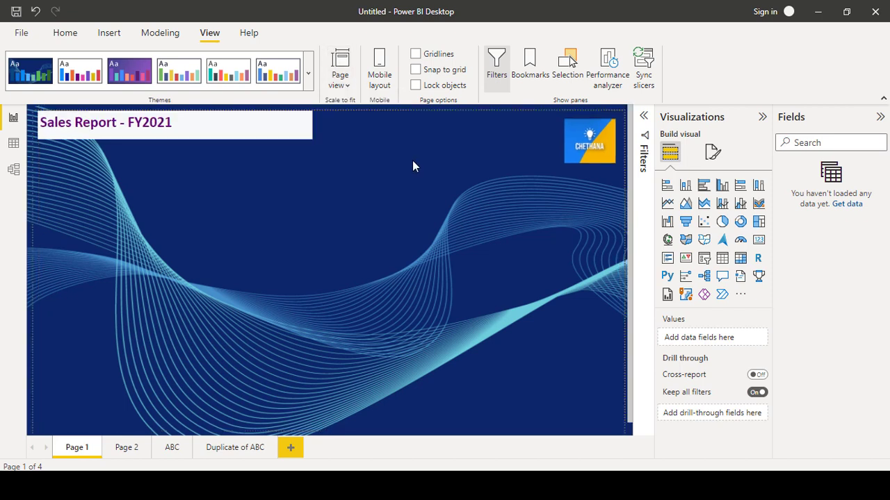
{"action": "left_click", "coordinate": [336, 86]}
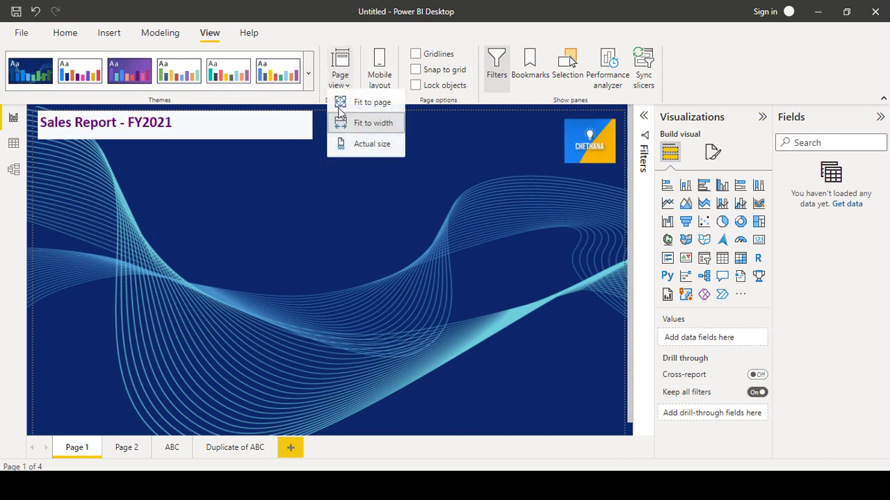
{"action": "left_click", "coordinate": [368, 149]}
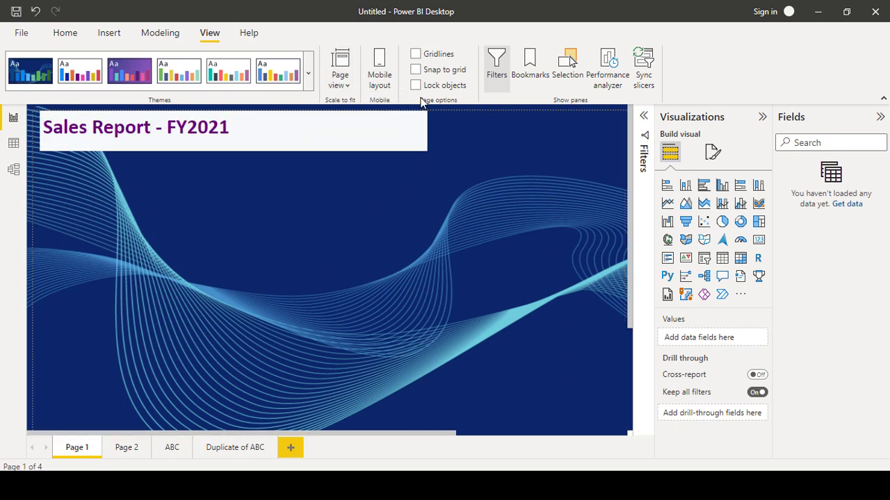
Step: Switch the report back to the Default theme from the full themes list
{"action": "left_click", "coordinate": [308, 72]}
{"action": "left_click", "coordinate": [134, 193]}
{"action": "left_click", "coordinate": [309, 76]}
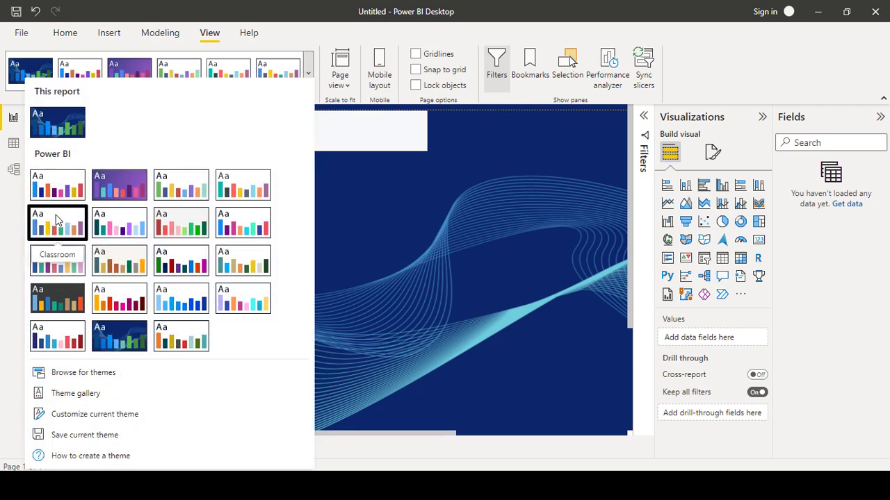
{"action": "left_click", "coordinate": [49, 186]}
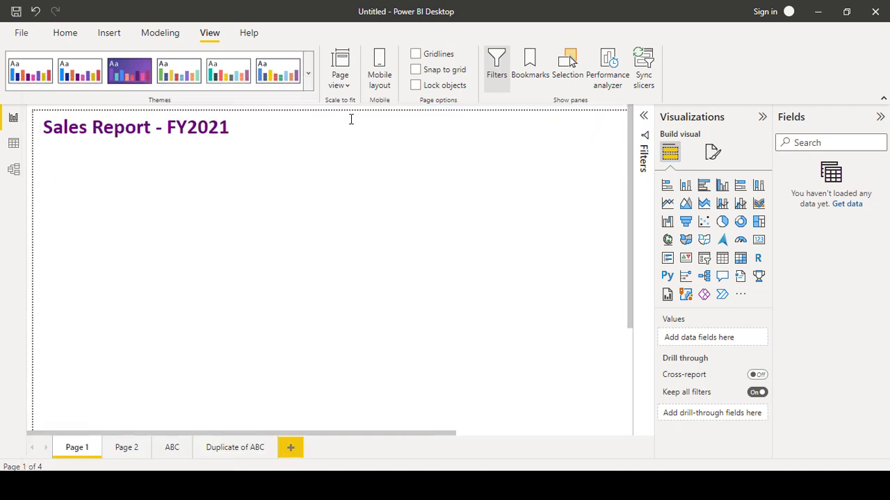
{"action": "left_click", "coordinate": [341, 78]}
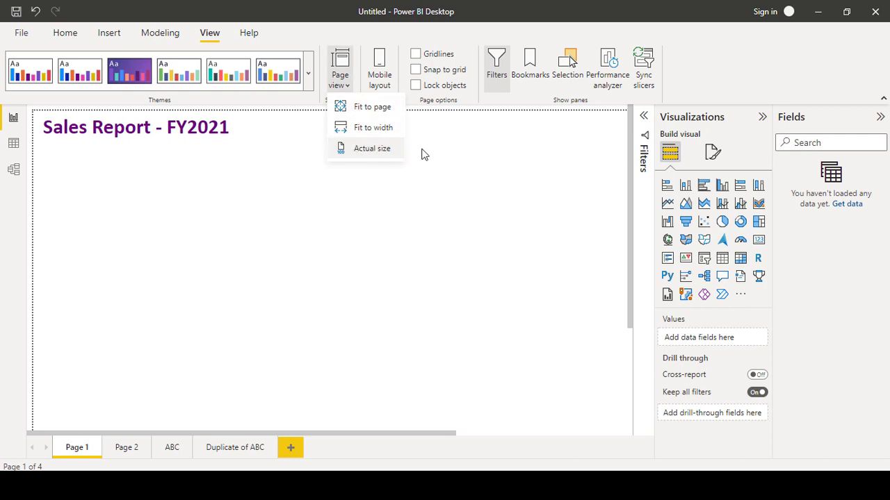
{"action": "left_click", "coordinate": [369, 238]}
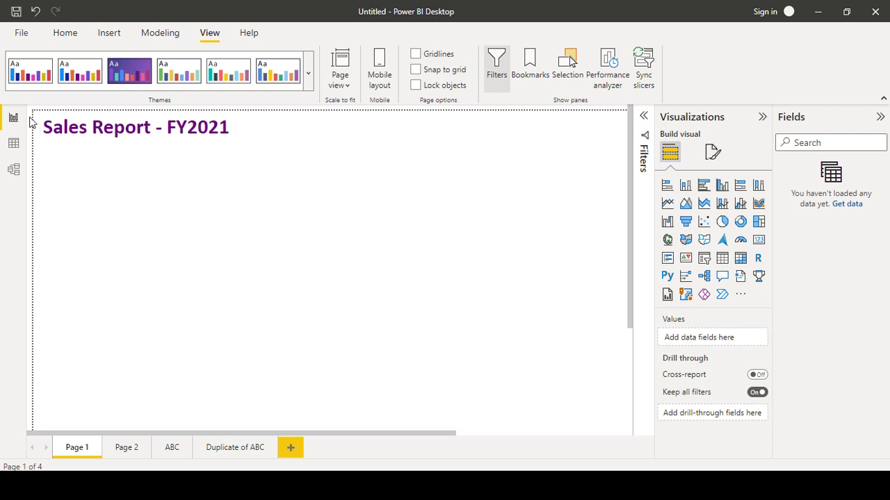
{"action": "scroll", "coordinate": [597, 319], "scroll_direction": "down", "scroll_amount": 3}
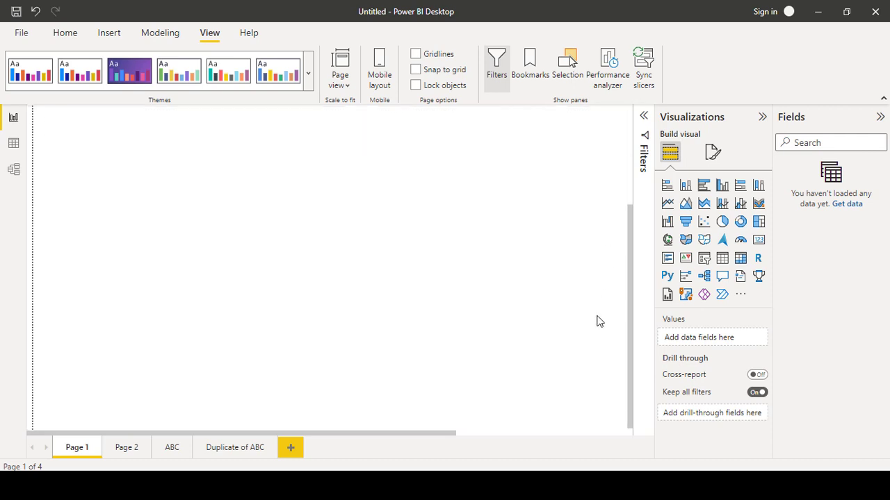
{"action": "scroll", "coordinate": [138, 313], "scroll_direction": "up", "scroll_amount": 3}
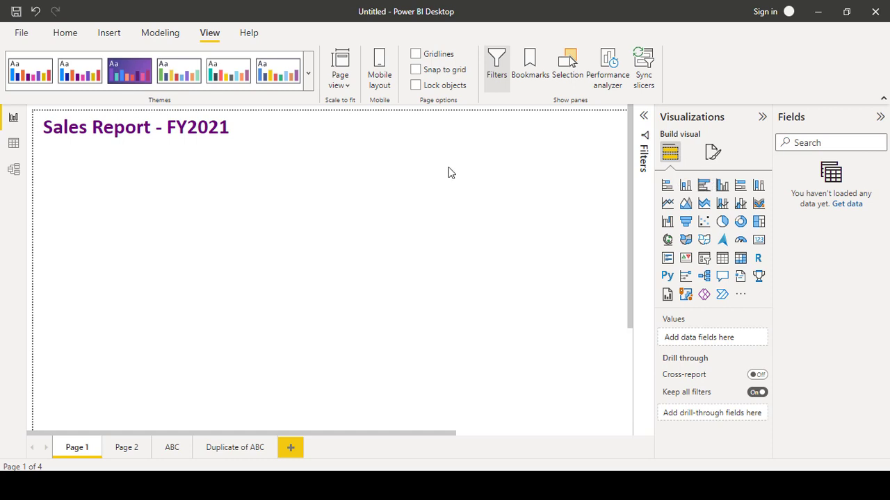
Step: Fit the page to the window, select the title and logo, then clear the selection
{"action": "left_click", "coordinate": [351, 85]}
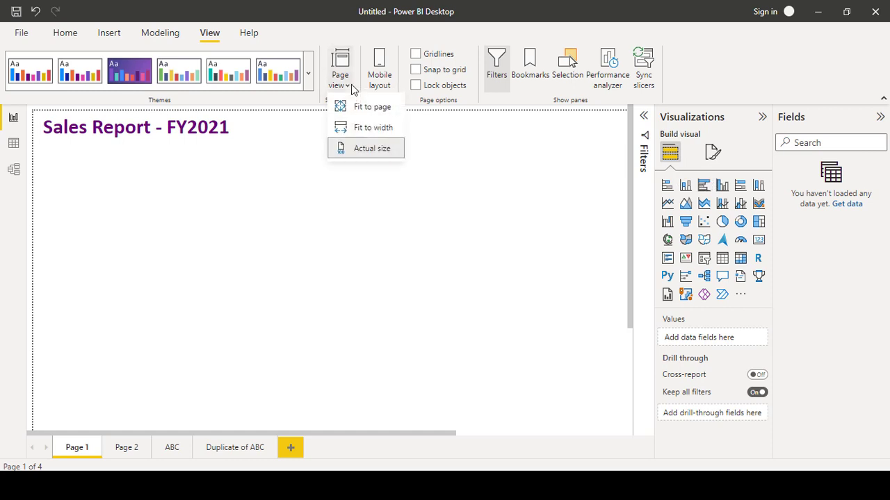
{"action": "left_click", "coordinate": [364, 109]}
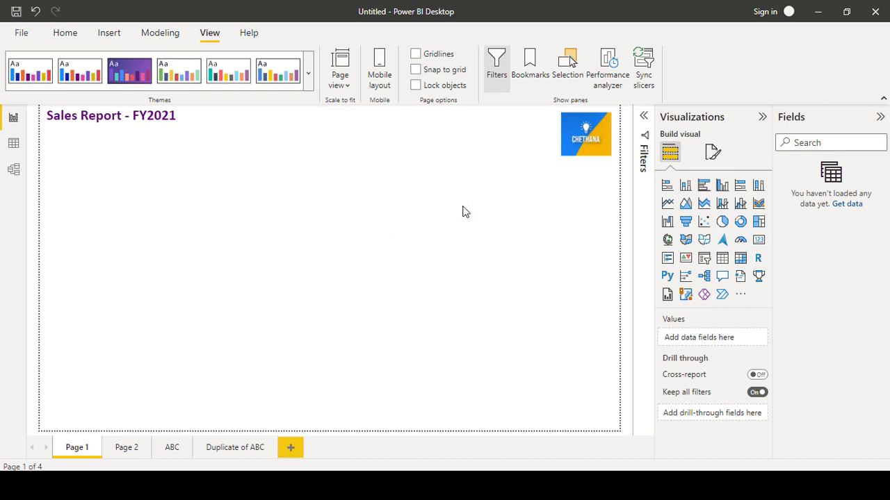
{"action": "left_click", "coordinate": [150, 134]}
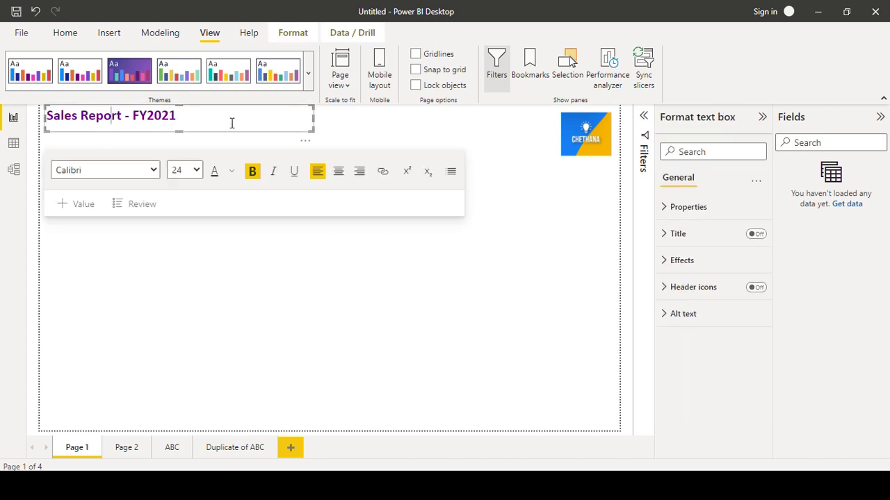
{"action": "left_click", "coordinate": [602, 150]}
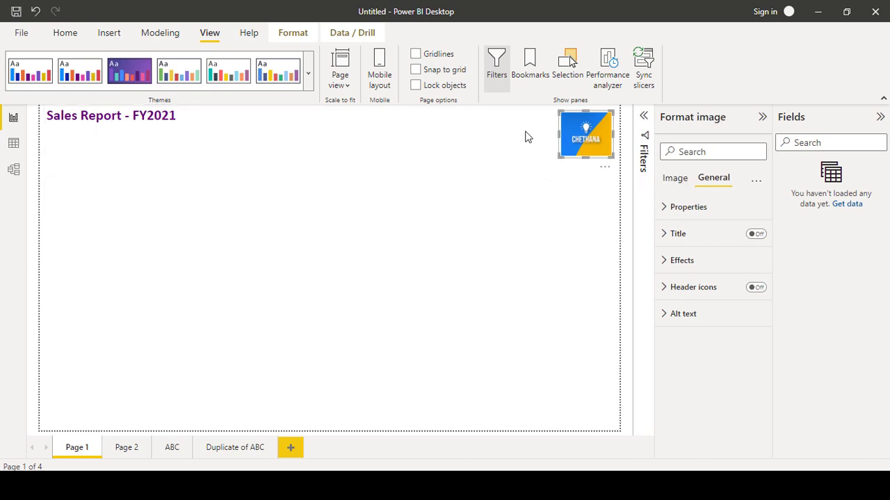
{"action": "left_click", "coordinate": [184, 130]}
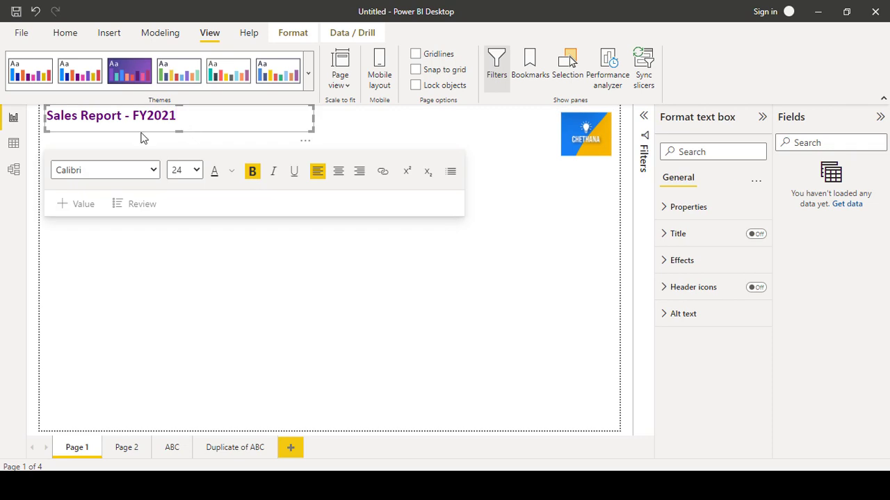
{"action": "left_click", "coordinate": [454, 142]}
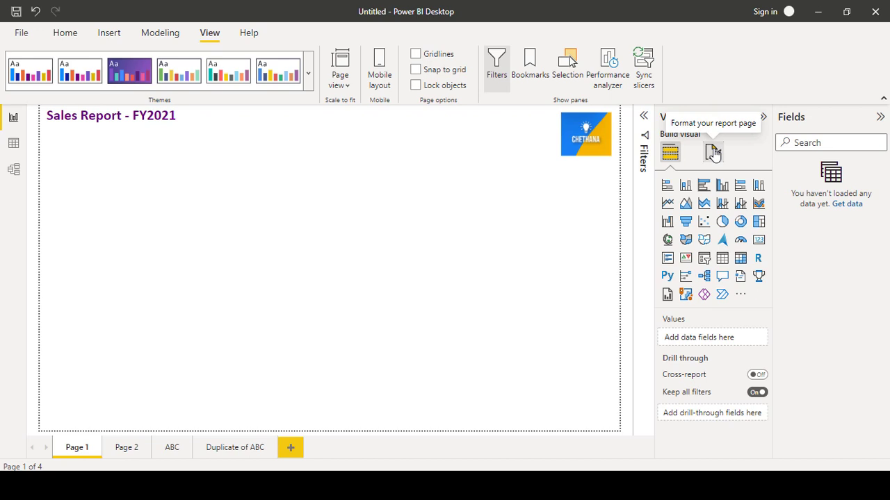
Step: Switch the canvas size type to Custom and drag the logo toward the page centre
{"action": "left_click", "coordinate": [712, 151]}
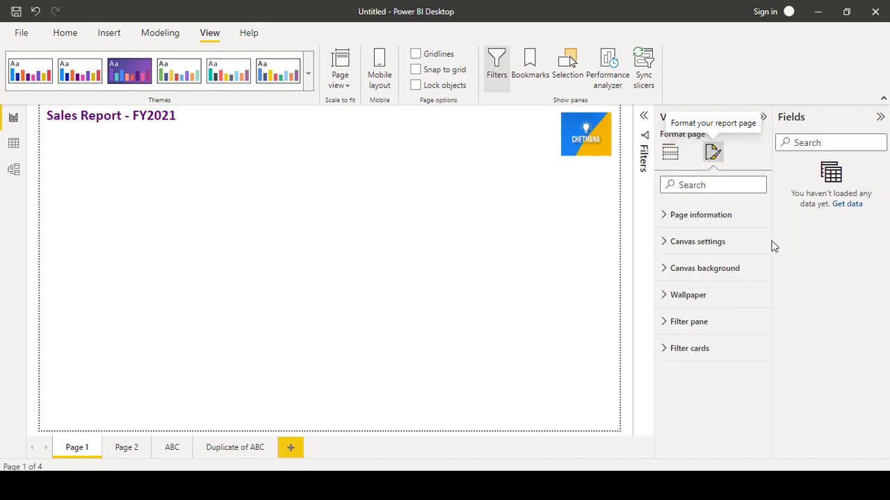
{"action": "left_click", "coordinate": [666, 245]}
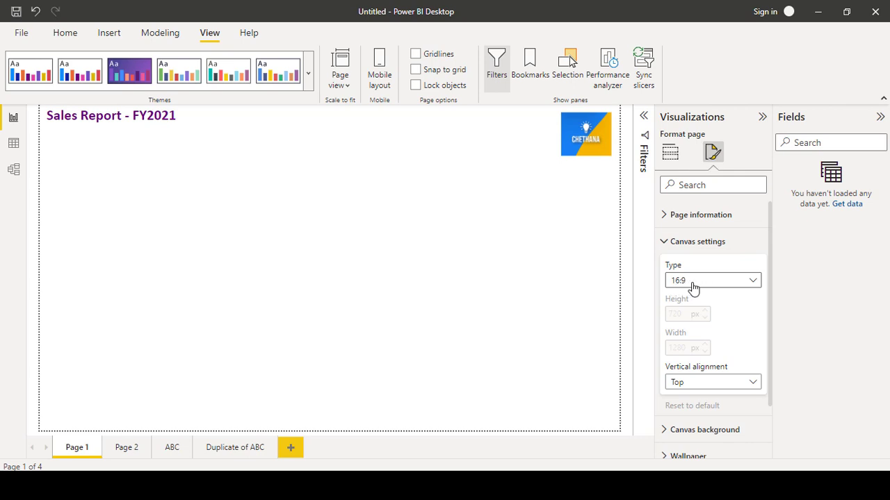
{"action": "left_click", "coordinate": [698, 285]}
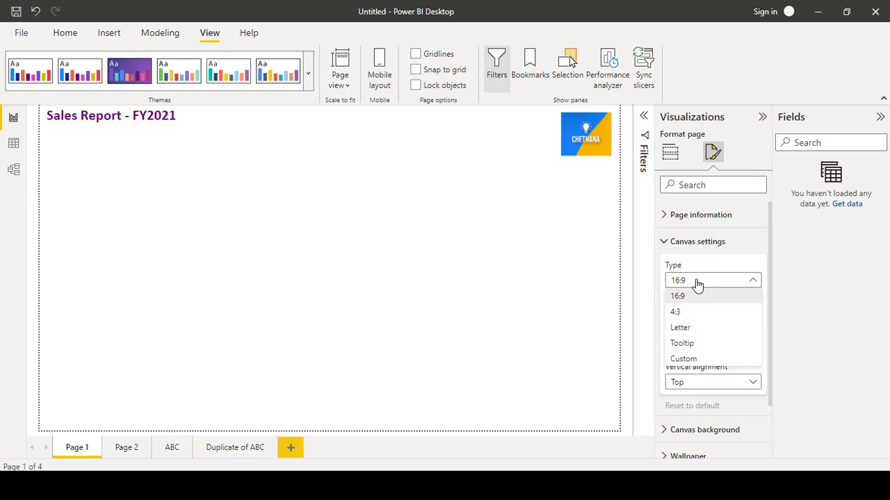
{"action": "left_click", "coordinate": [698, 359]}
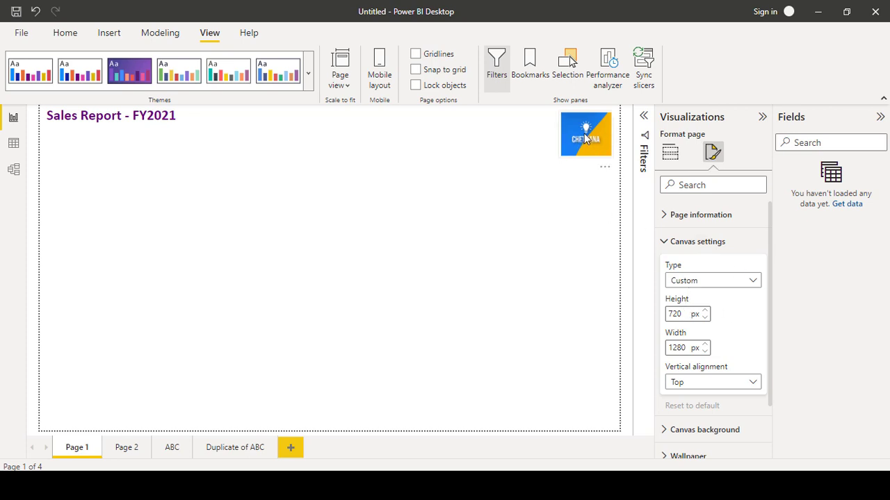
{"action": "left_click_drag", "start_coordinate": [586, 136], "coordinate": [331, 136]}
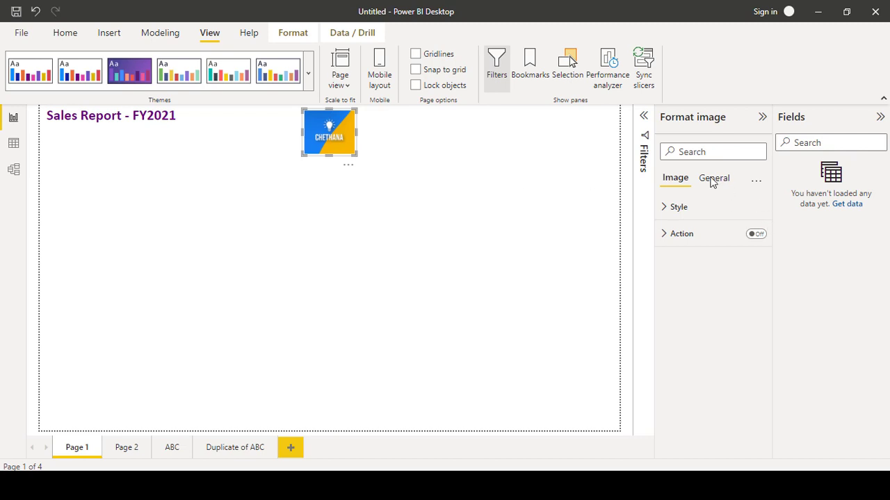
{"action": "key", "text": "Escape"}
Step: Try the 4:3 and then the Letter canvas size types
{"action": "left_click", "coordinate": [713, 151]}
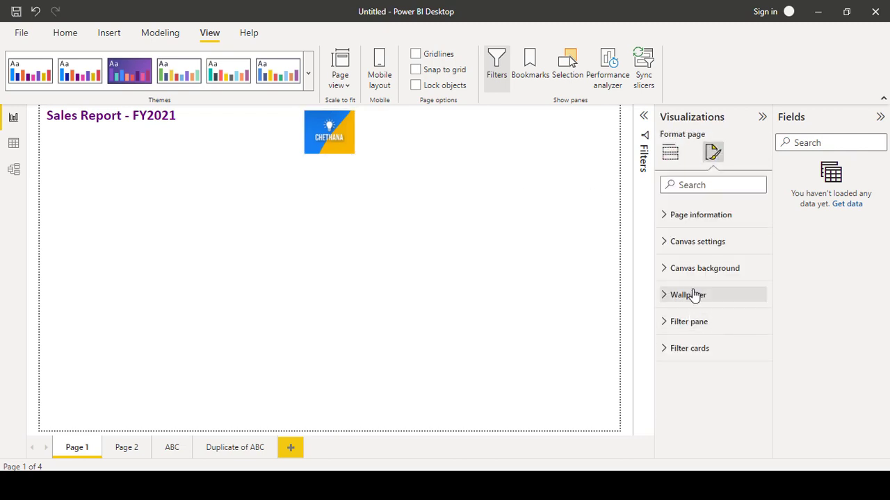
{"action": "left_click", "coordinate": [695, 242]}
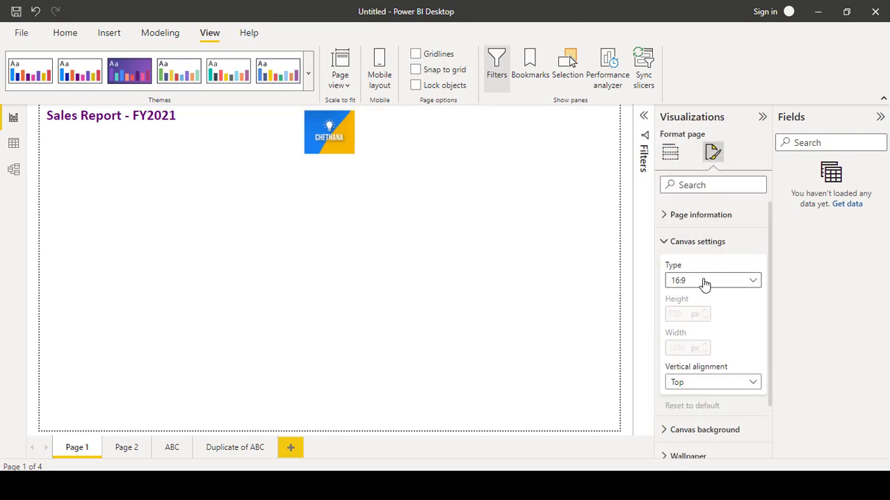
{"action": "left_click", "coordinate": [702, 285]}
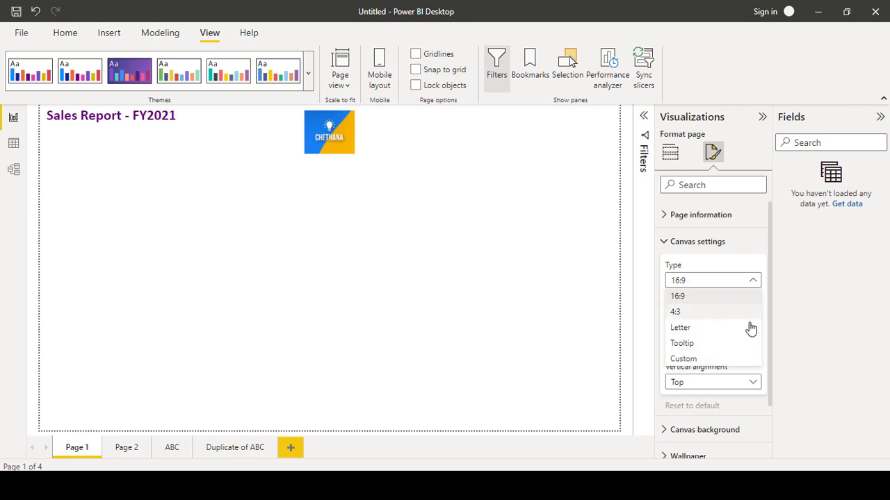
{"action": "left_click", "coordinate": [682, 312]}
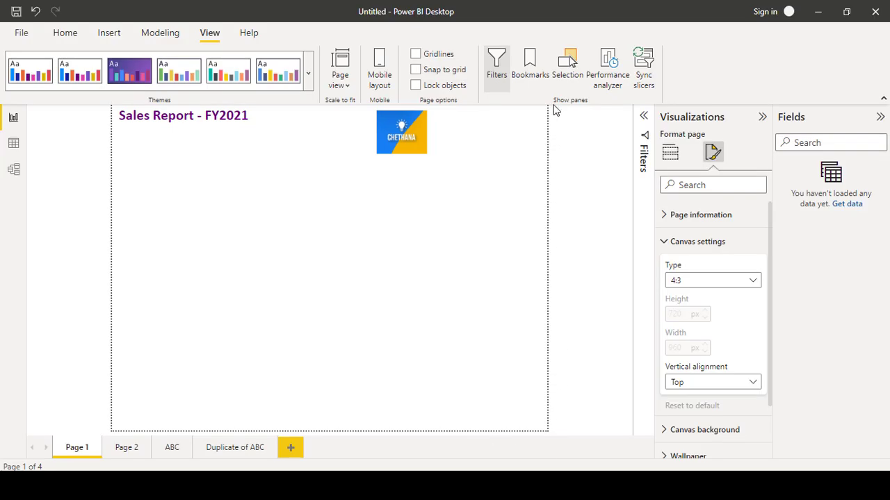
{"action": "left_click", "coordinate": [727, 282]}
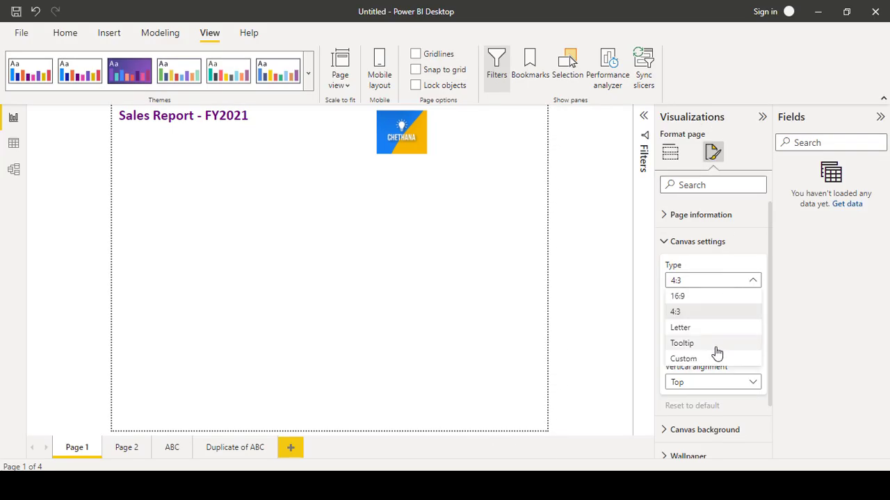
{"action": "left_click", "coordinate": [681, 328]}
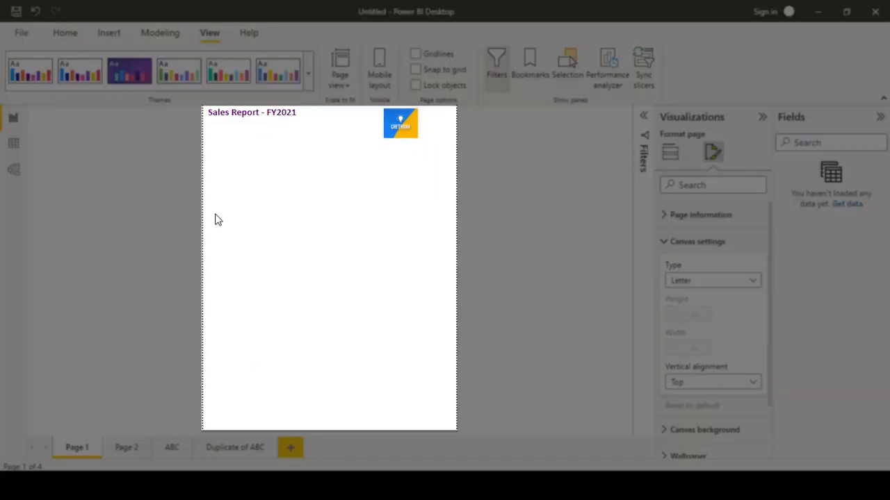
Step: Choose Custom canvas size with Height 400 and Width 500
{"action": "left_click", "coordinate": [688, 282]}
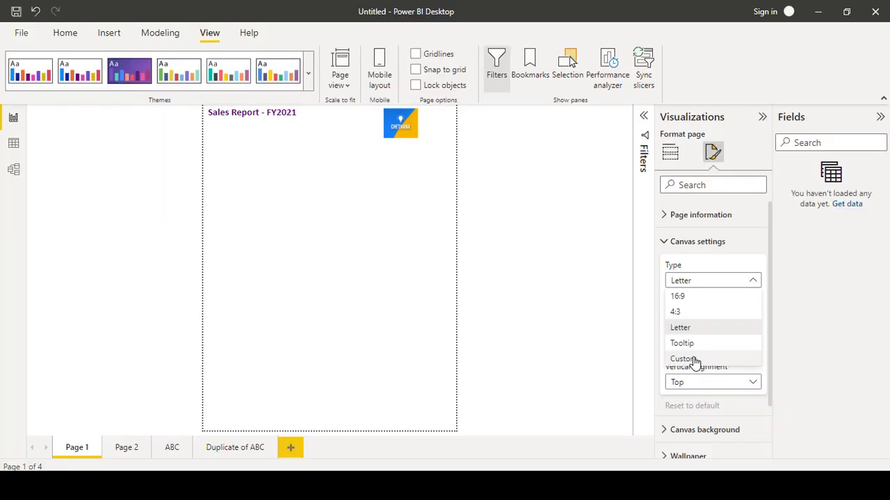
{"action": "left_click", "coordinate": [694, 362]}
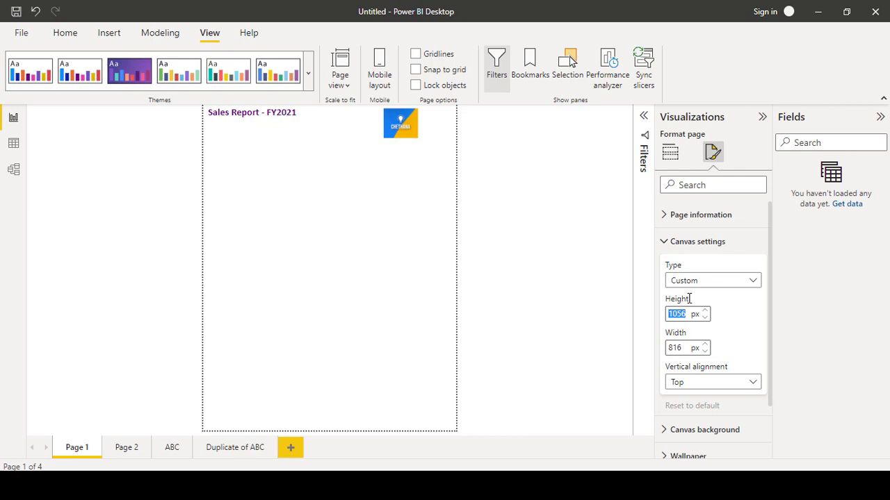
{"action": "type", "text": "400"}
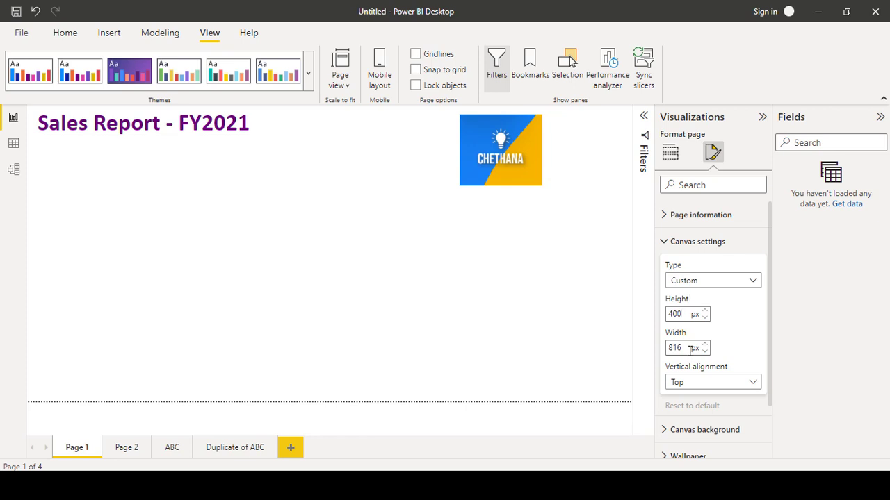
{"action": "left_click_drag", "start_coordinate": [680, 349], "coordinate": [636, 356]}
{"action": "type", "text": "500"}
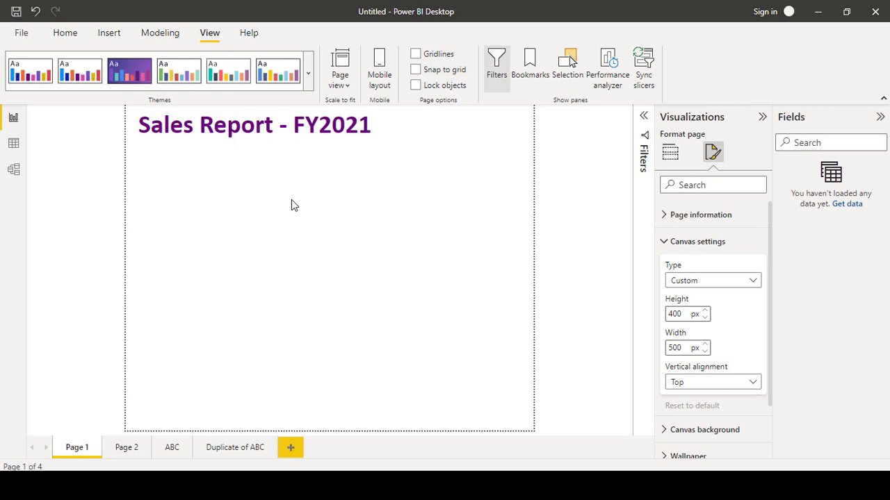
{"action": "left_click", "coordinate": [665, 242]}
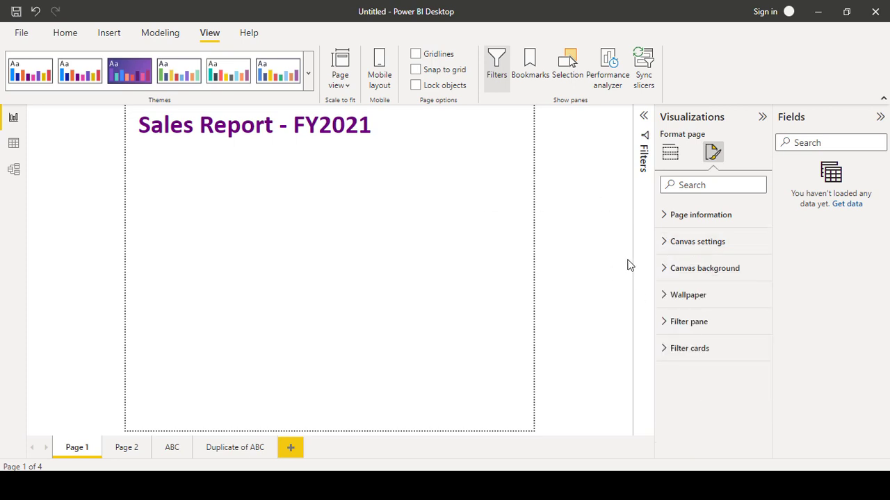
{"action": "left_click", "coordinate": [296, 160]}
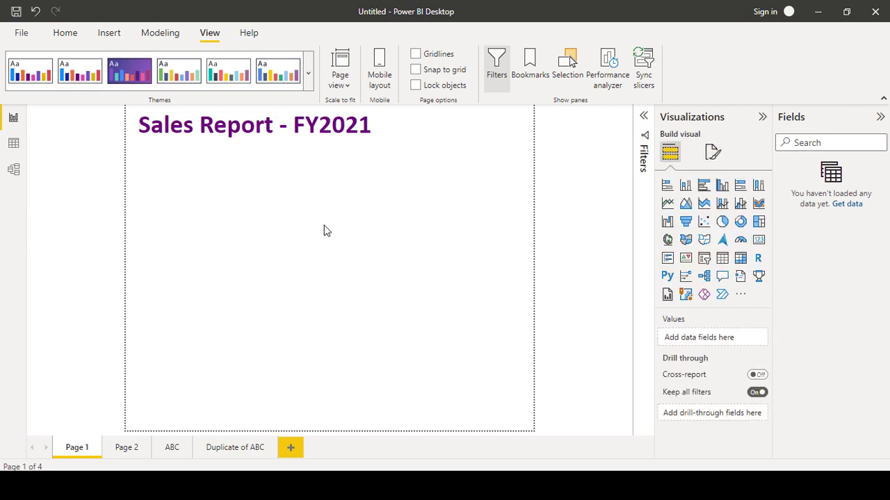
{"action": "left_click", "coordinate": [309, 75]}
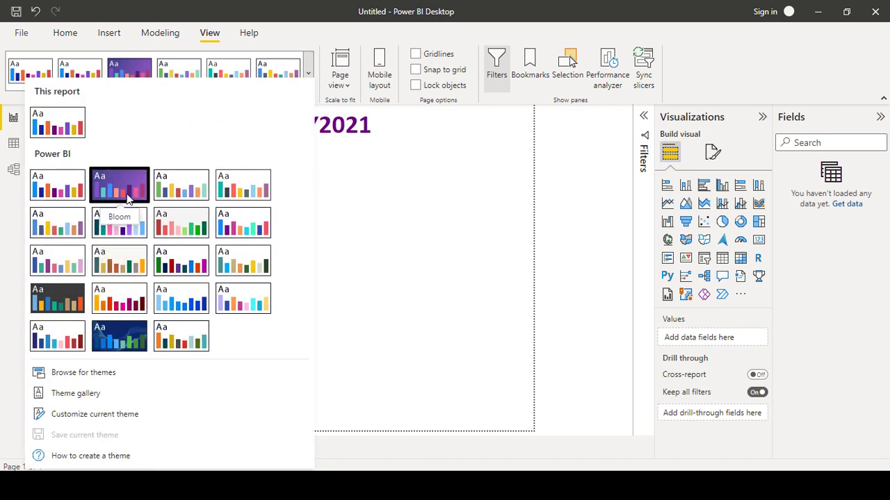
{"action": "left_click", "coordinate": [626, 288]}
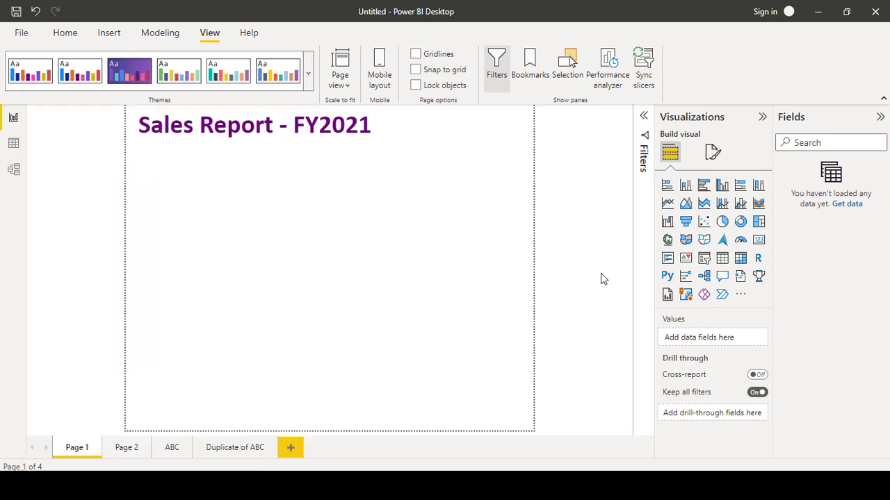
{"action": "left_click", "coordinate": [710, 153]}
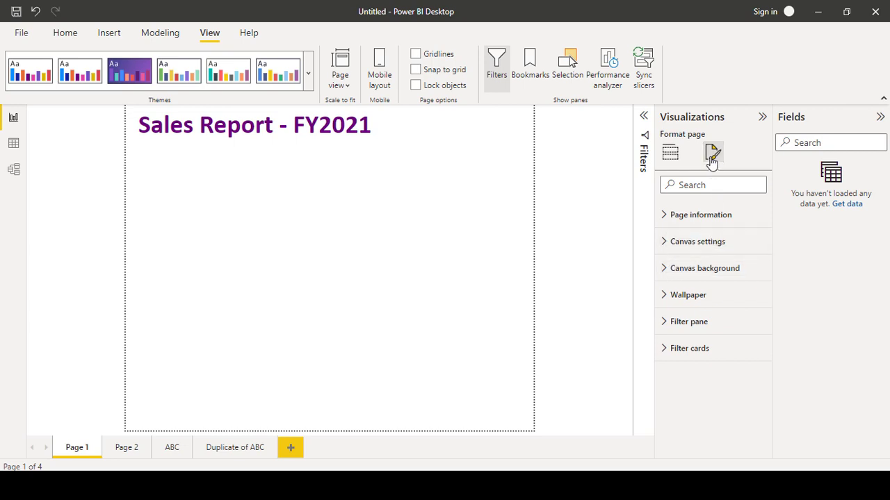
Step: Set the canvas background colour to dark blue with 0% transparency
{"action": "left_click", "coordinate": [695, 271]}
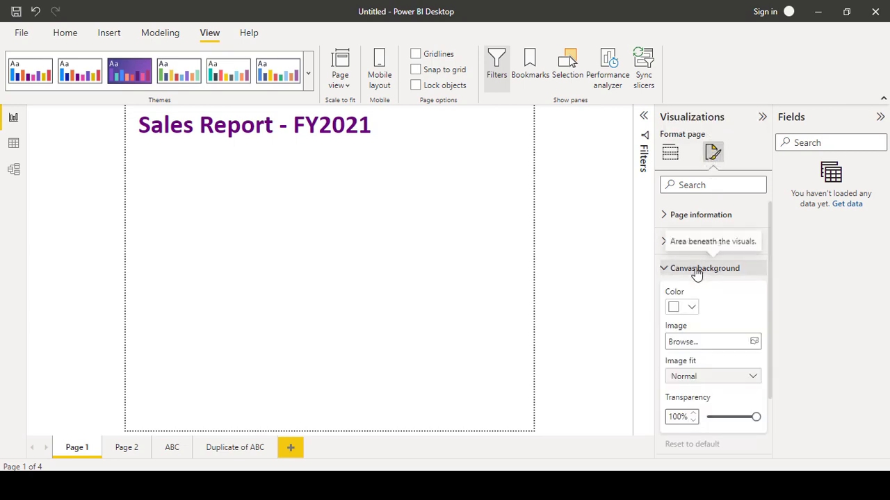
{"action": "scroll", "coordinate": [725, 289], "scroll_direction": "down", "scroll_amount": 1}
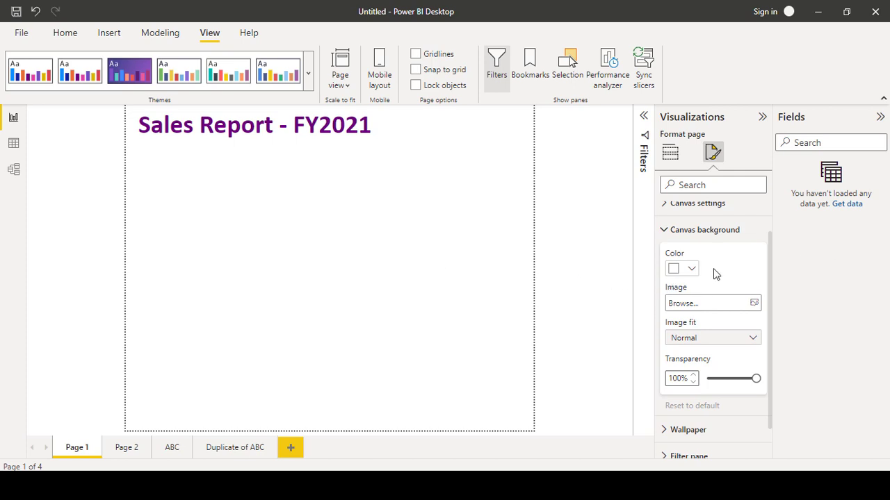
{"action": "left_click", "coordinate": [692, 270]}
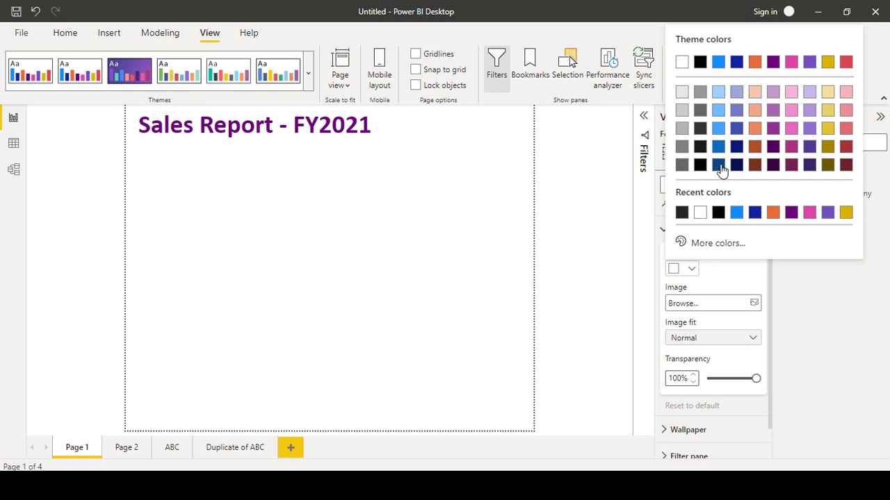
{"action": "left_click", "coordinate": [799, 245]}
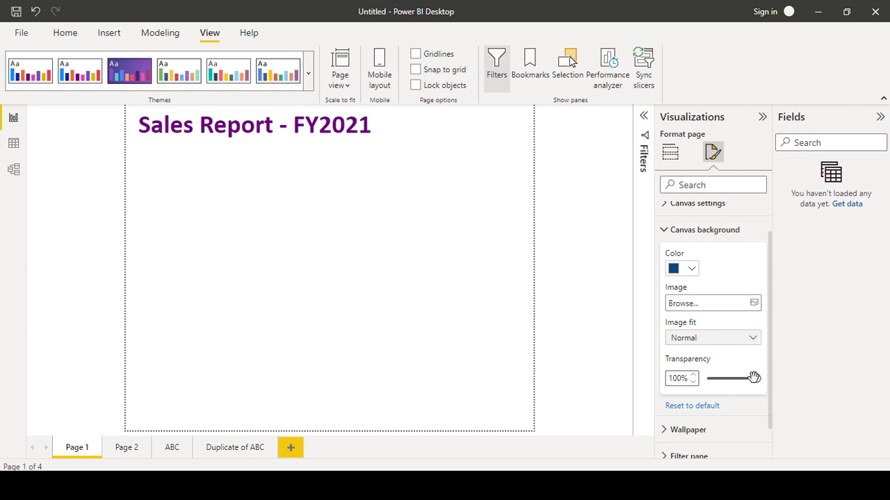
{"action": "left_click_drag", "start_coordinate": [756, 379], "coordinate": [690, 387]}
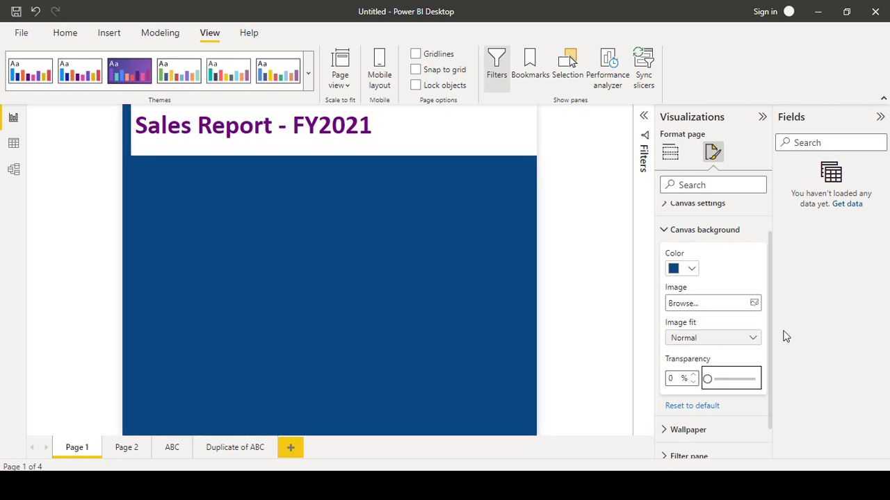
{"action": "left_click", "coordinate": [404, 144]}
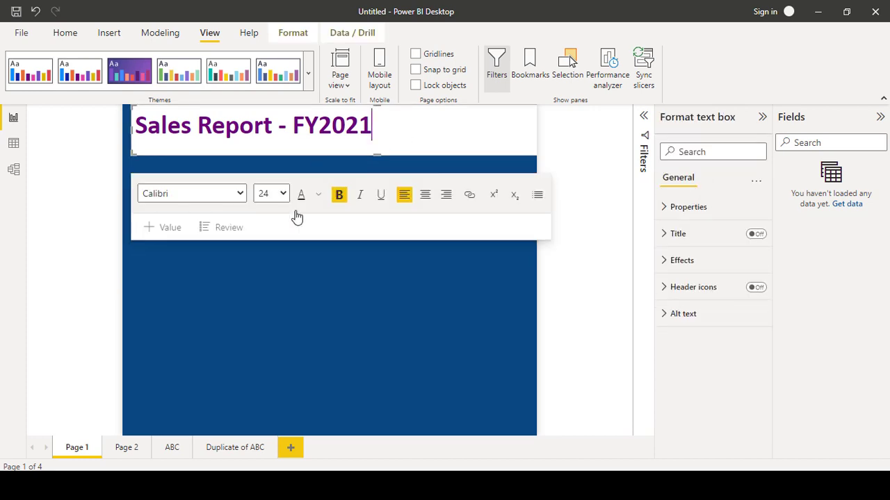
{"action": "left_click", "coordinate": [359, 211]}
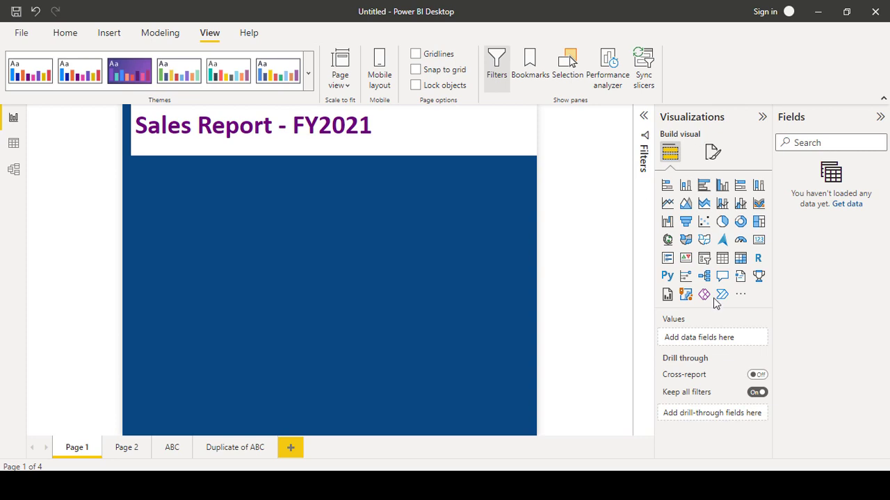
Step: Expand the Wallpaper settings, then draw selection boxes across the page
{"action": "left_click", "coordinate": [716, 154]}
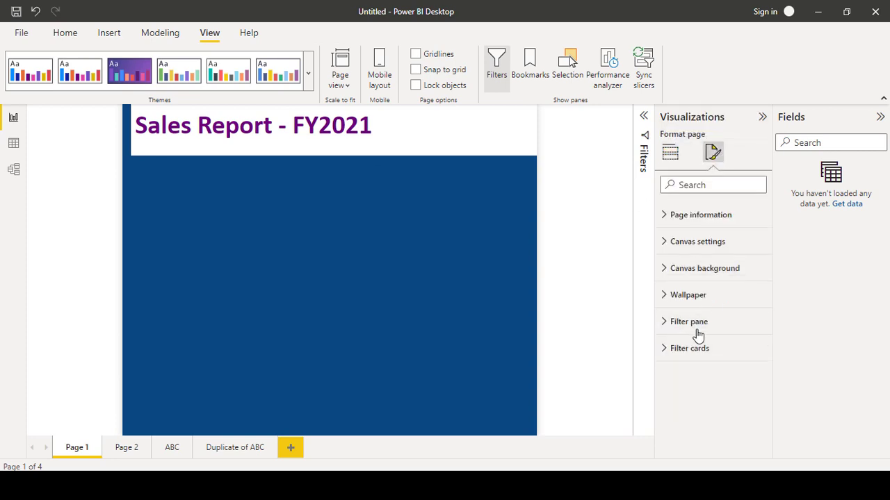
{"action": "left_click", "coordinate": [667, 299]}
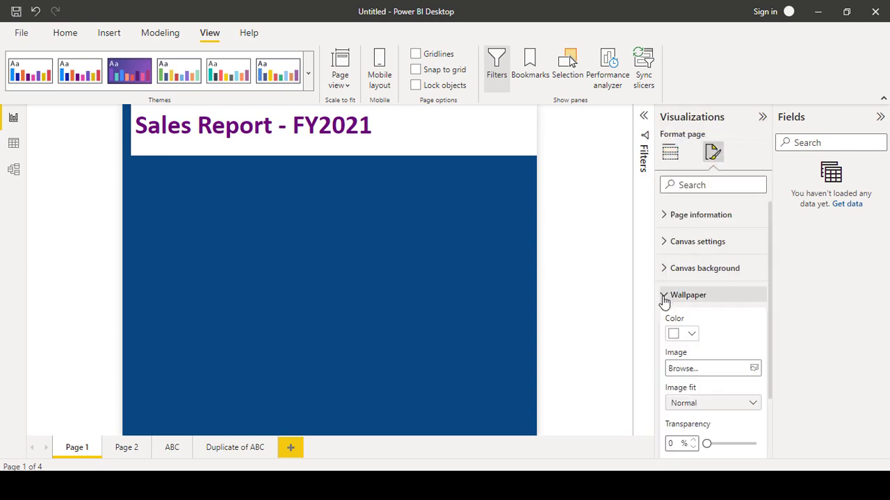
{"action": "scroll", "coordinate": [690, 344], "scroll_direction": "down", "scroll_amount": 1}
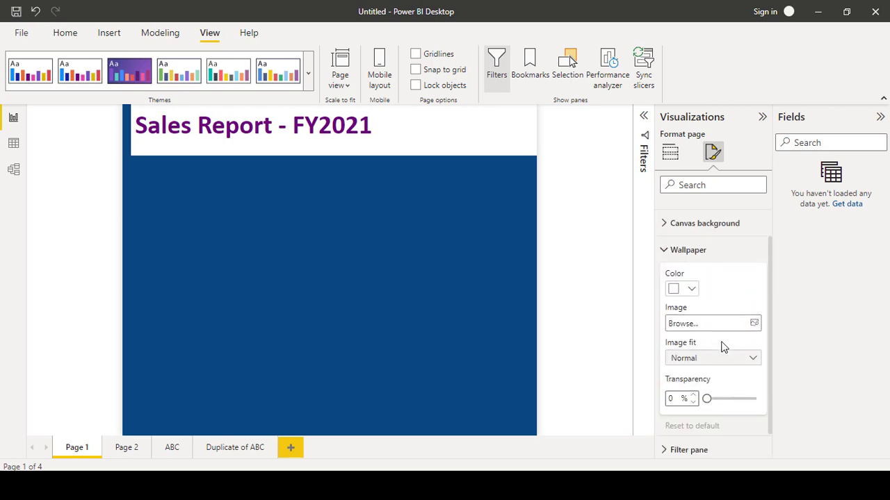
{"action": "left_click", "coordinate": [690, 297]}
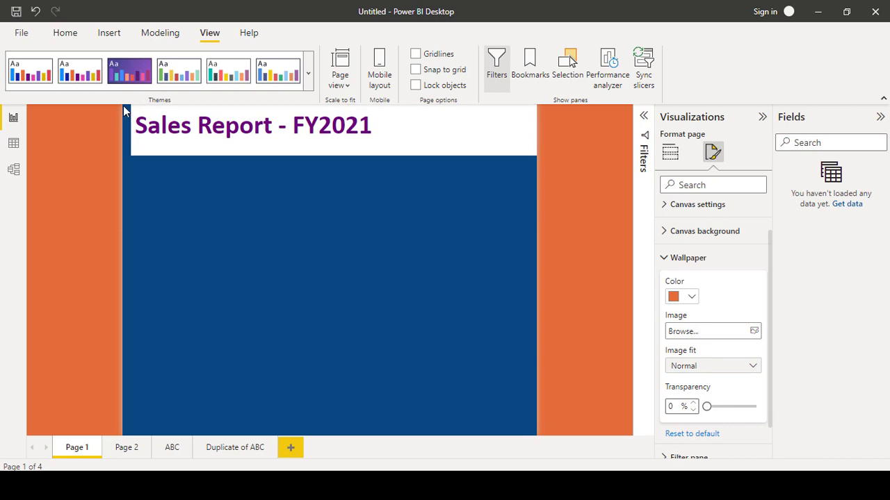
{"action": "left_click_drag", "start_coordinate": [124, 111], "coordinate": [538, 440]}
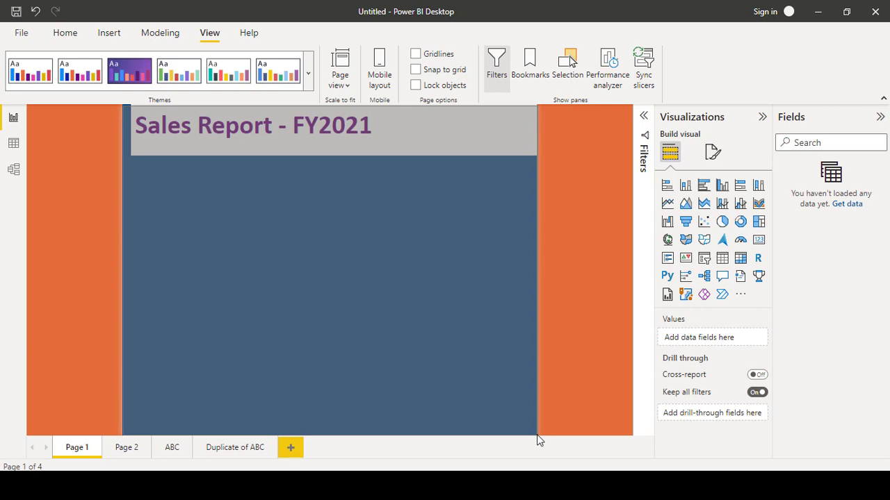
{"action": "left_click_drag", "start_coordinate": [537, 435], "coordinate": [537, 435]}
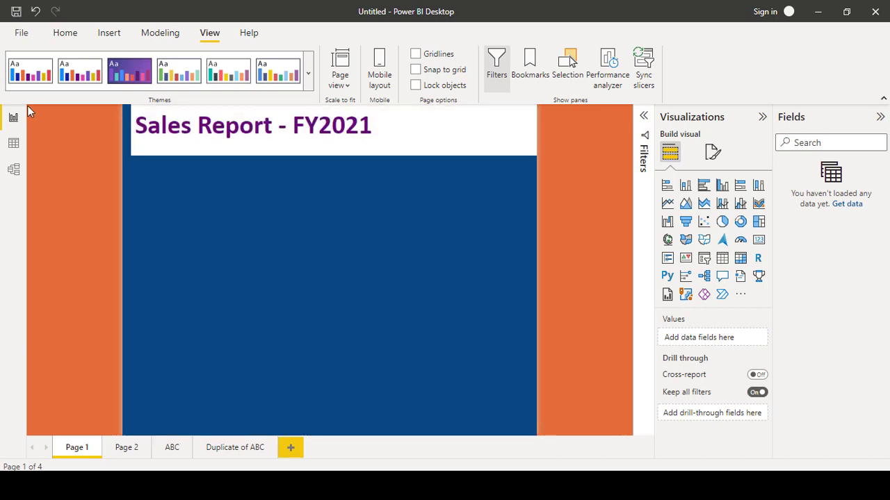
{"action": "left_click_drag", "start_coordinate": [28, 106], "coordinate": [119, 440]}
Step: Try lavender and light blue wallpaper colours, then settle on grey
{"action": "left_click", "coordinate": [713, 151]}
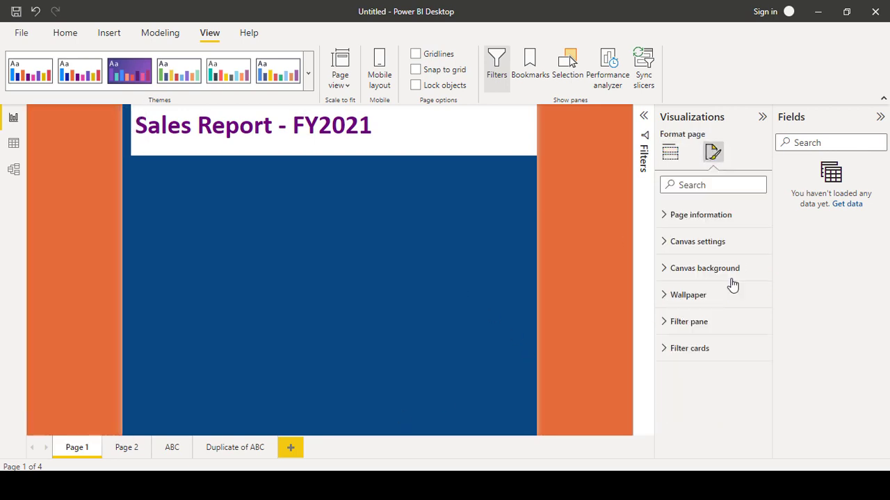
{"action": "left_click", "coordinate": [691, 294]}
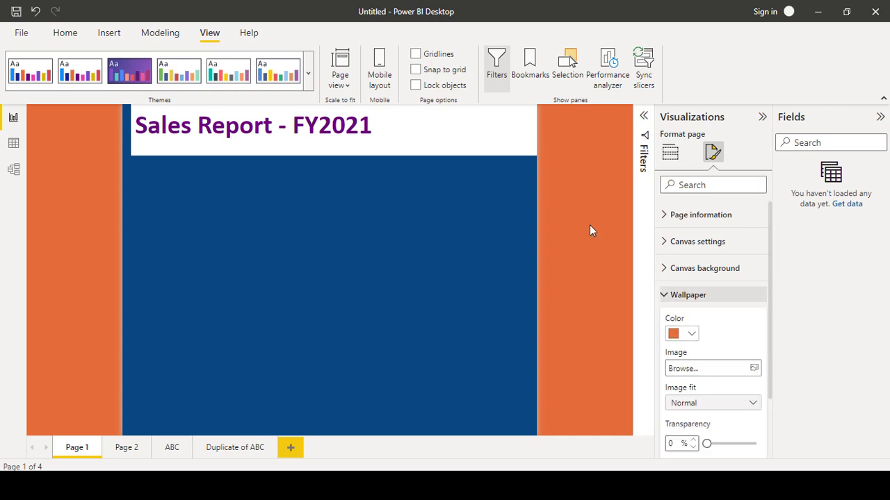
{"action": "left_click", "coordinate": [695, 338]}
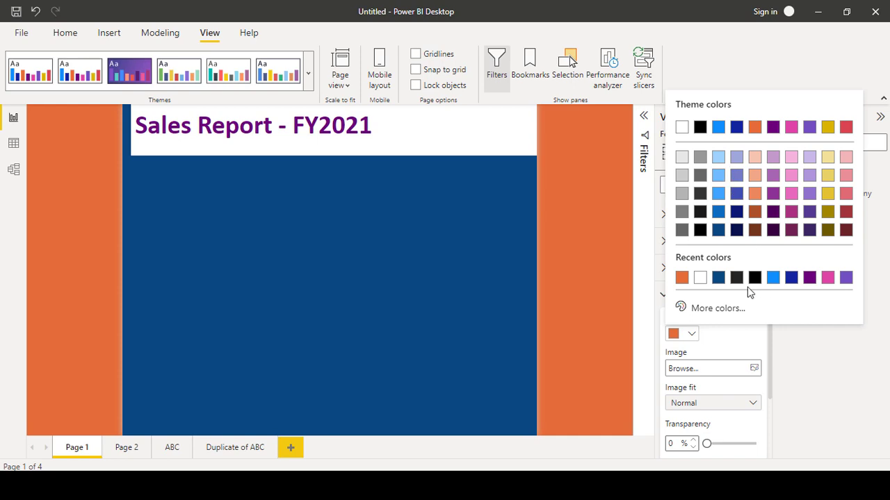
{"action": "left_click", "coordinate": [810, 158]}
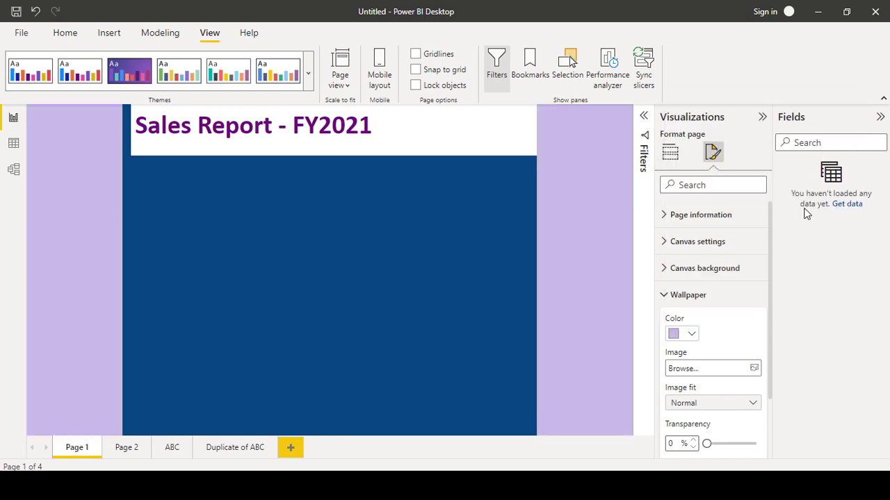
{"action": "left_click", "coordinate": [689, 336]}
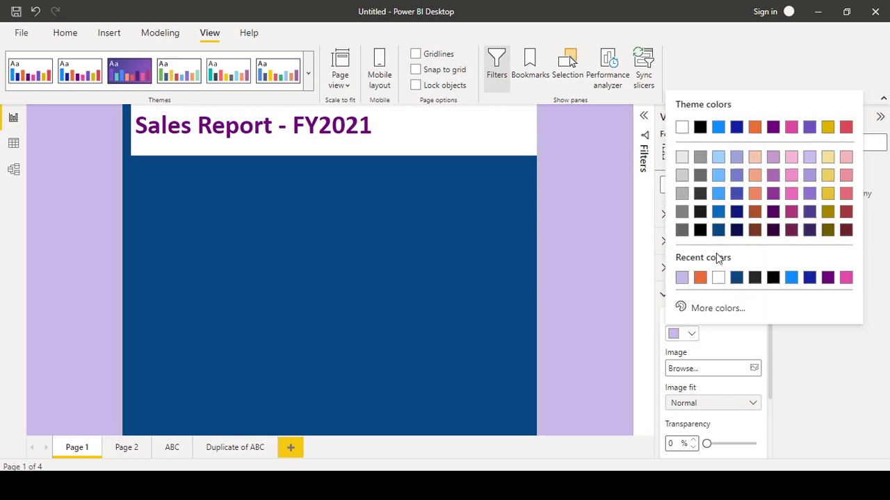
{"action": "left_click", "coordinate": [720, 159]}
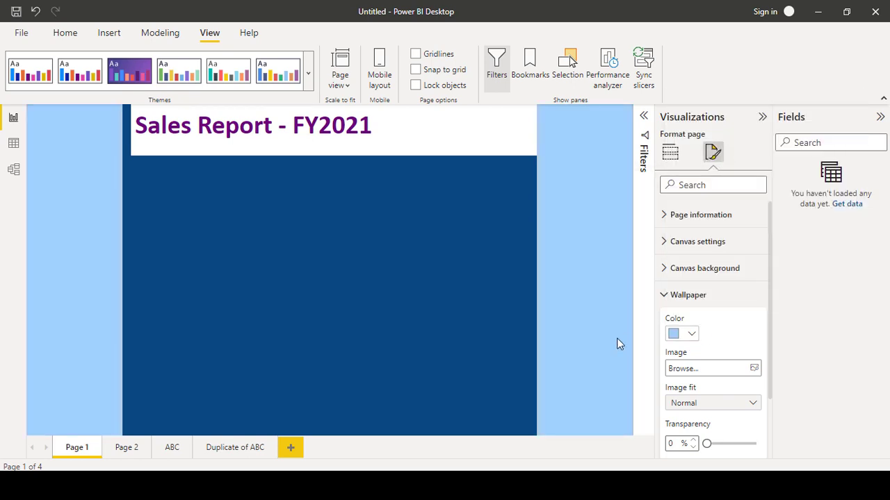
{"action": "left_click", "coordinate": [691, 335]}
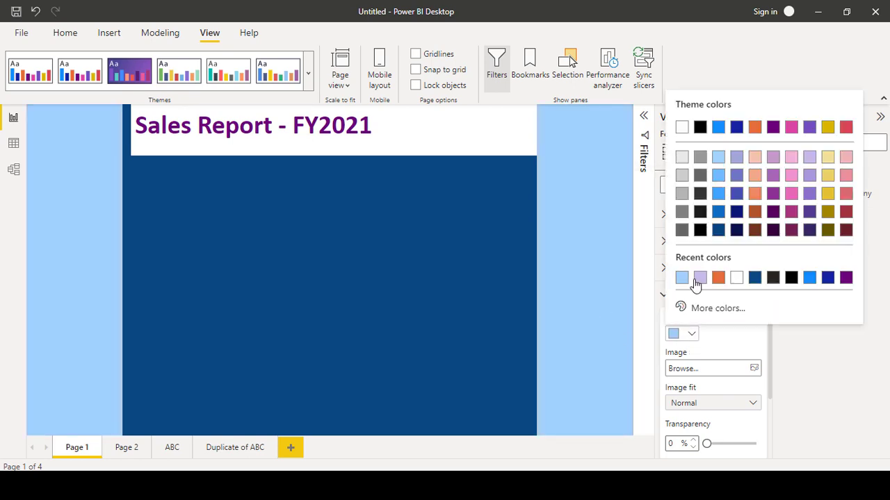
{"action": "left_click", "coordinate": [682, 176]}
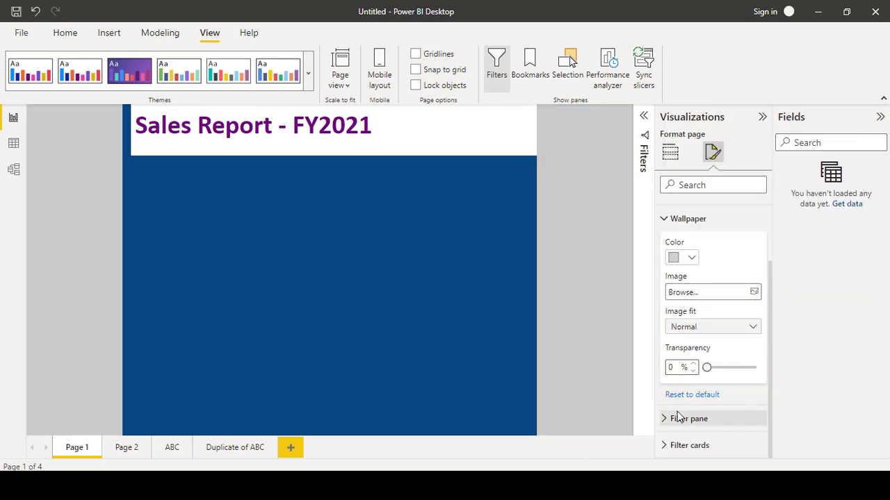
{"action": "scroll", "coordinate": [680, 358], "scroll_direction": "up", "scroll_amount": 3}
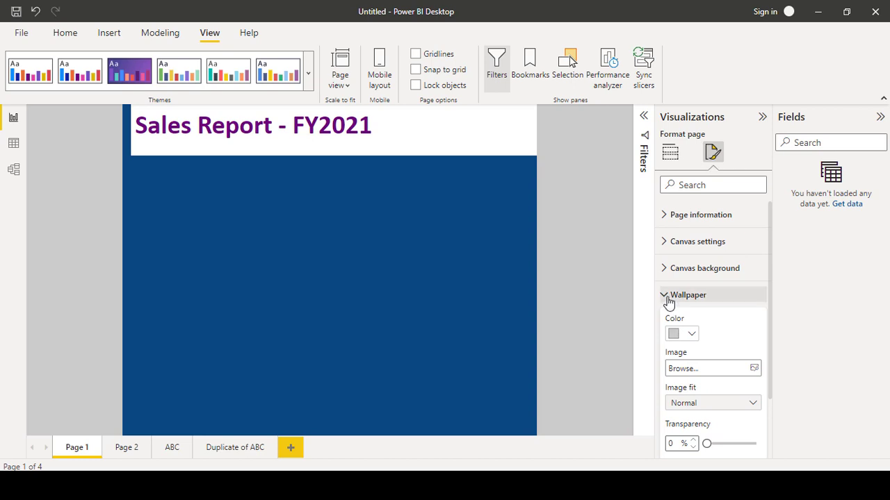
{"action": "left_click", "coordinate": [665, 296]}
{"action": "left_click", "coordinate": [673, 268]}
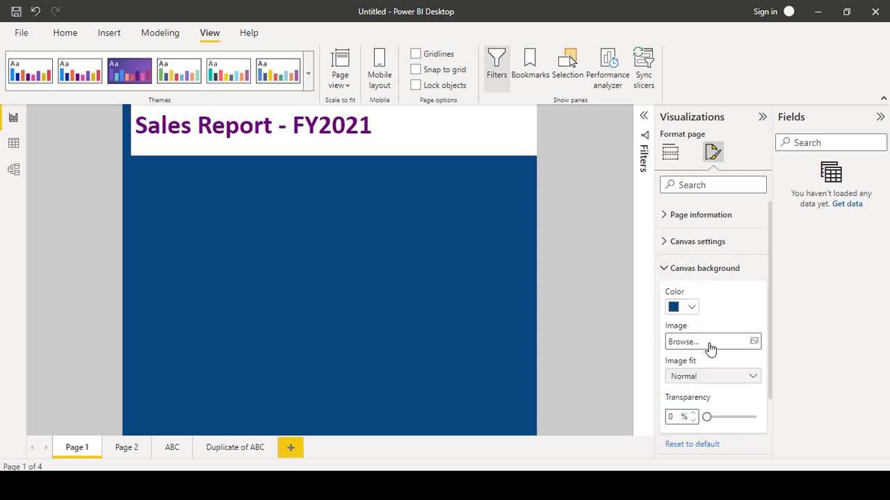
{"action": "scroll", "coordinate": [710, 347], "scroll_direction": "down", "scroll_amount": 2}
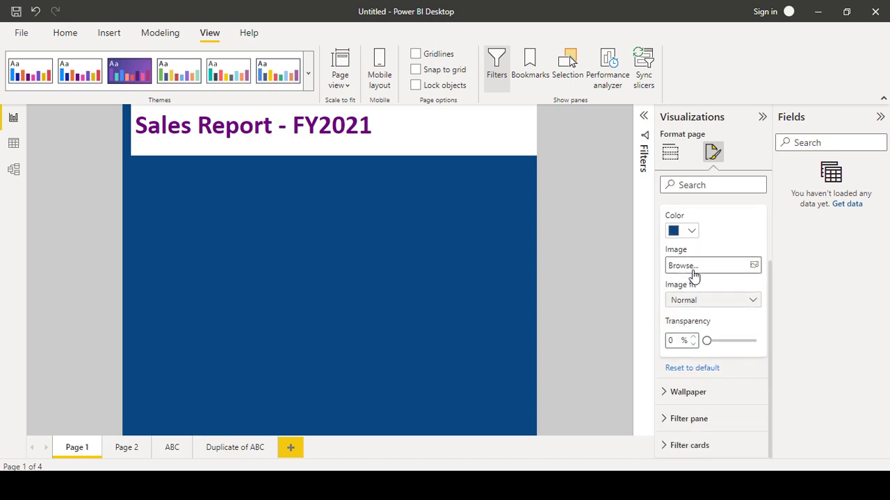
{"action": "left_click", "coordinate": [754, 268]}
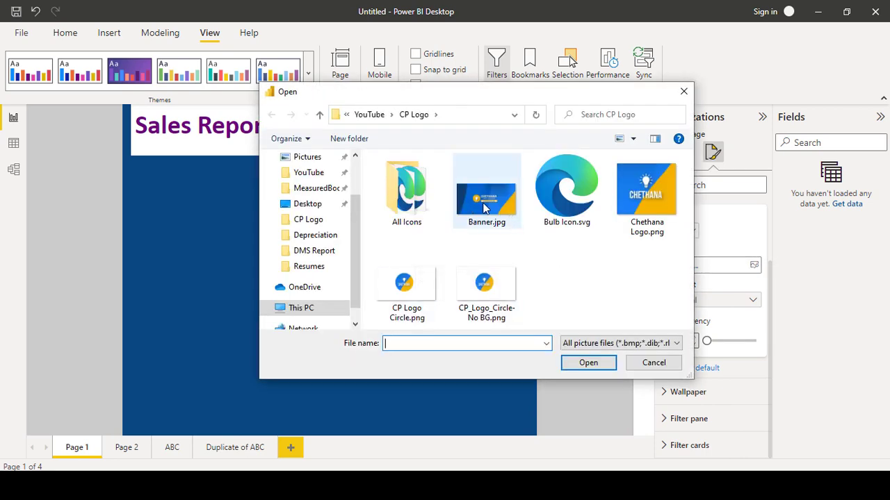
{"action": "left_click", "coordinate": [653, 363]}
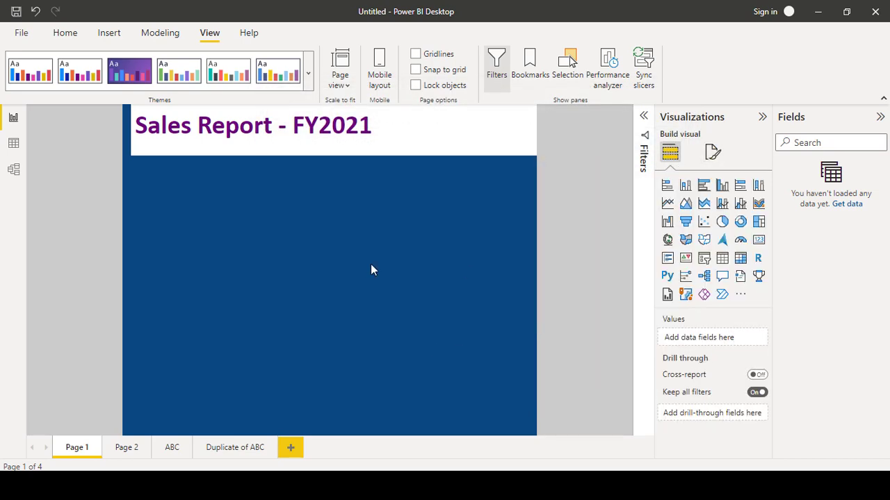
Step: Change the wallpaper colour to white
{"action": "left_click", "coordinate": [712, 153]}
{"action": "left_click", "coordinate": [678, 296]}
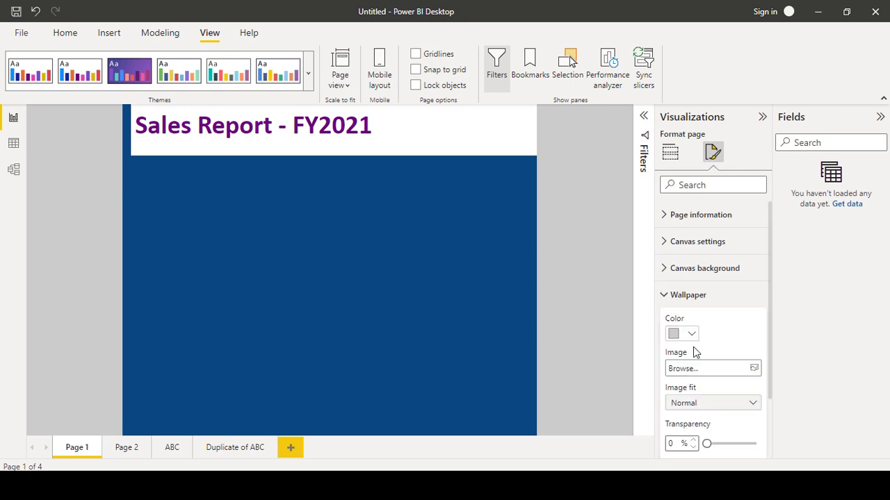
{"action": "left_click", "coordinate": [695, 337]}
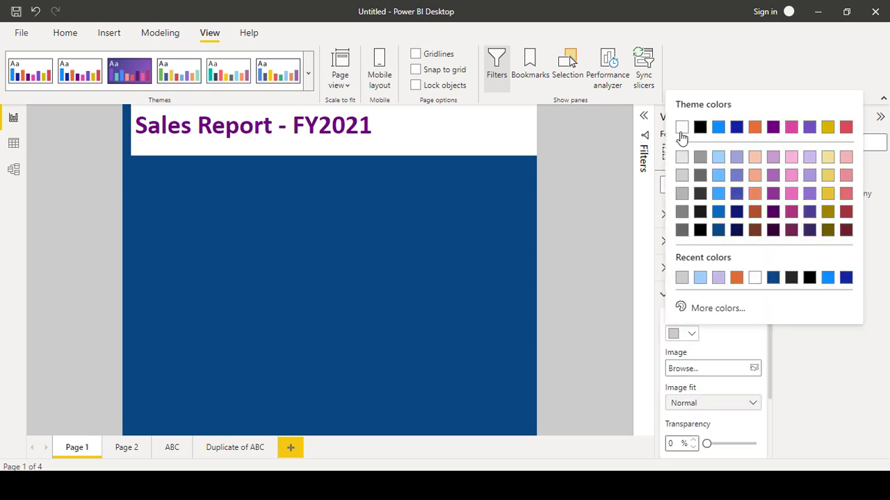
{"action": "left_click", "coordinate": [682, 128]}
{"action": "left_click", "coordinate": [326, 255]}
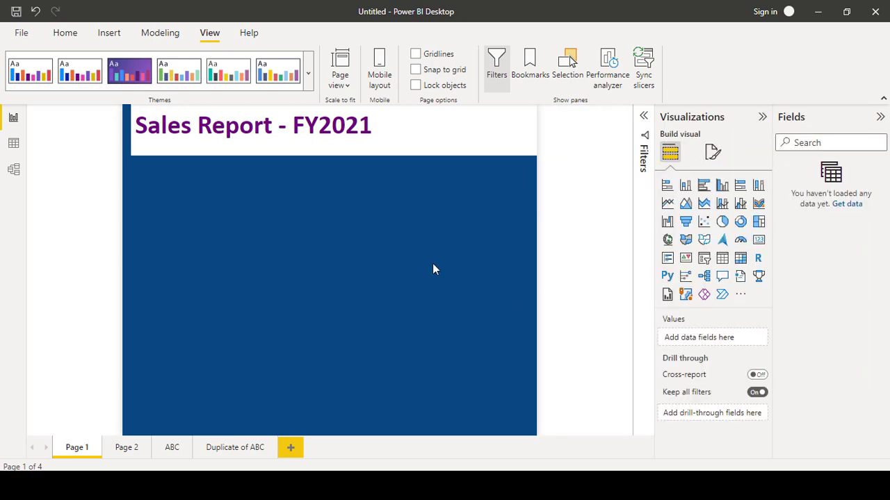
Step: Reopen the Format page pane and expand the Canvas background and Wallpaper settings
{"action": "left_click", "coordinate": [712, 153]}
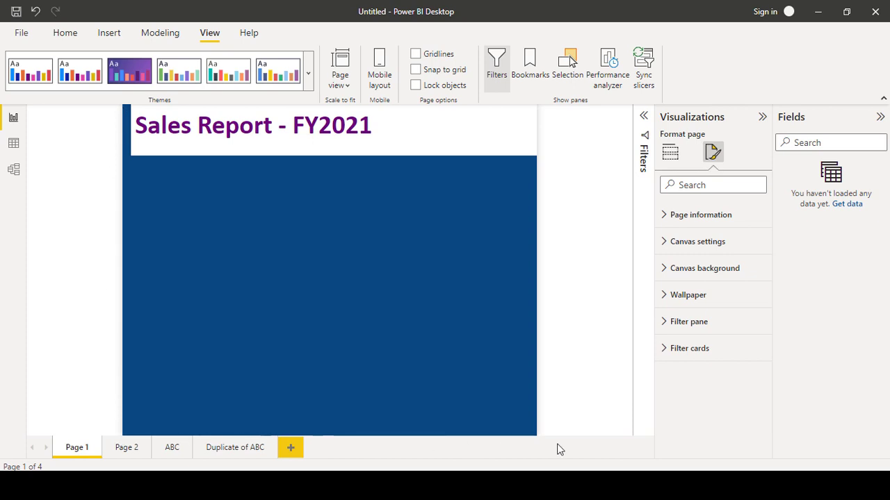
{"action": "left_click", "coordinate": [665, 269]}
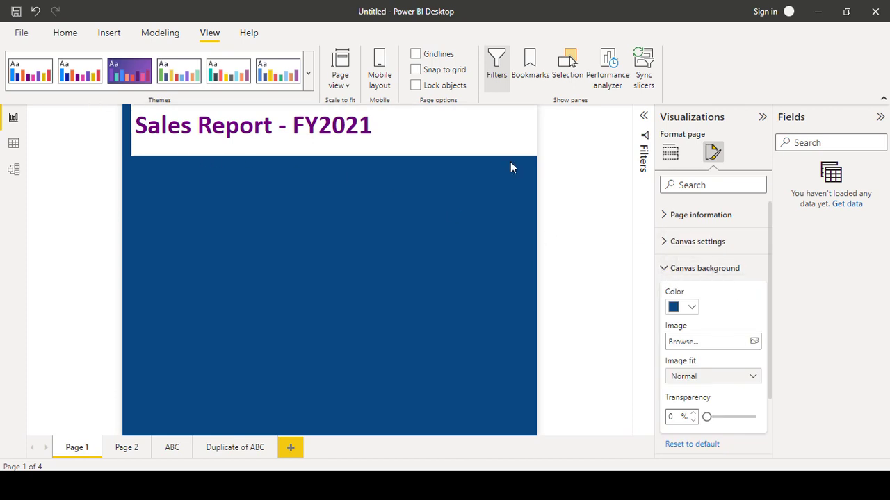
{"action": "scroll", "coordinate": [665, 327], "scroll_direction": "down", "scroll_amount": 2}
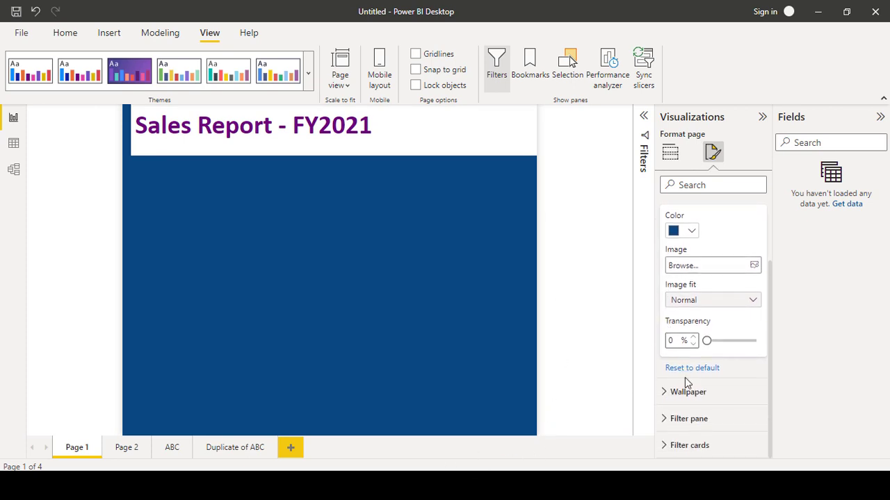
{"action": "left_click", "coordinate": [667, 401]}
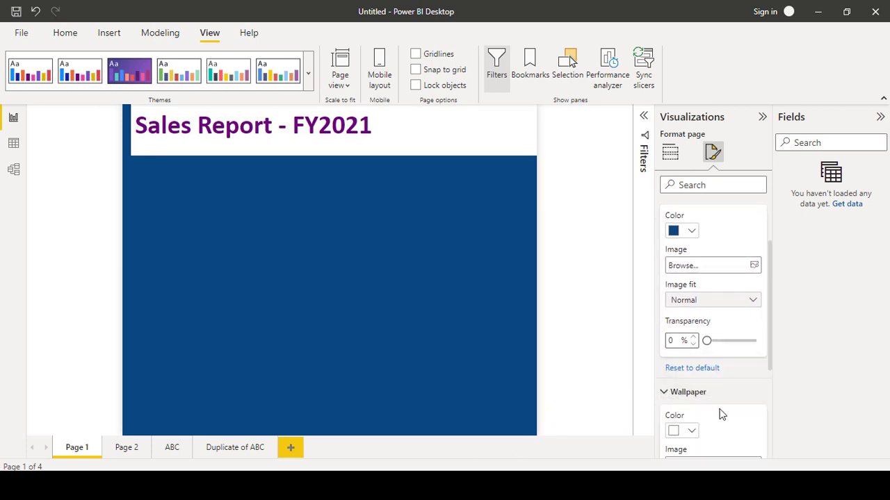
Step: Change the canvas size type to 16:9 and drag the logo into the page's top-right corner
{"action": "scroll", "coordinate": [718, 413], "scroll_direction": "down", "scroll_amount": 2}
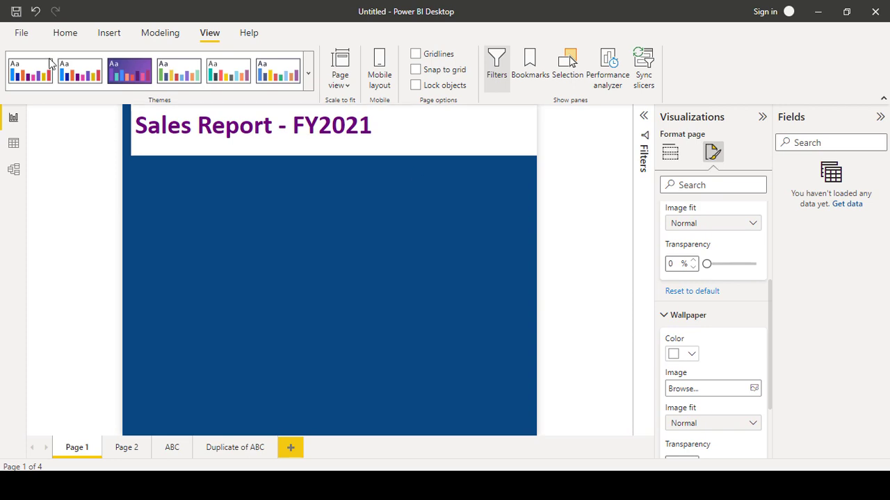
{"action": "left_click", "coordinate": [669, 316]}
{"action": "scroll", "coordinate": [761, 351], "scroll_direction": "up", "scroll_amount": 2}
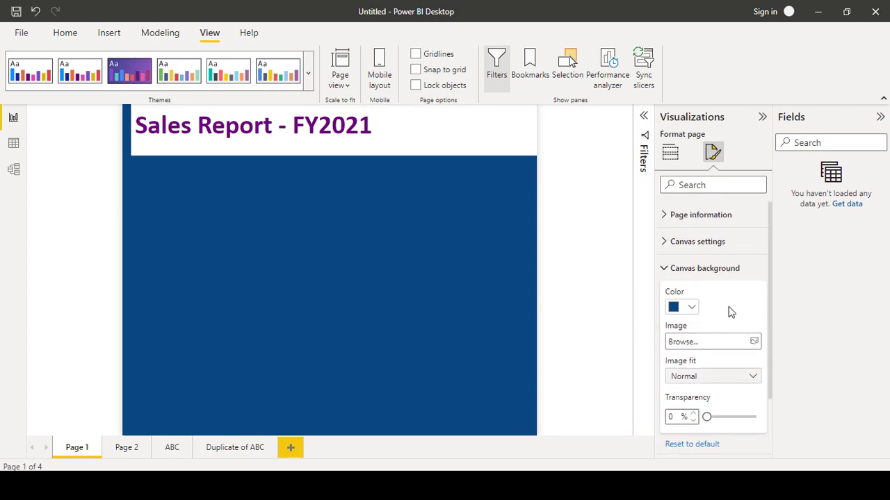
{"action": "left_click", "coordinate": [688, 242]}
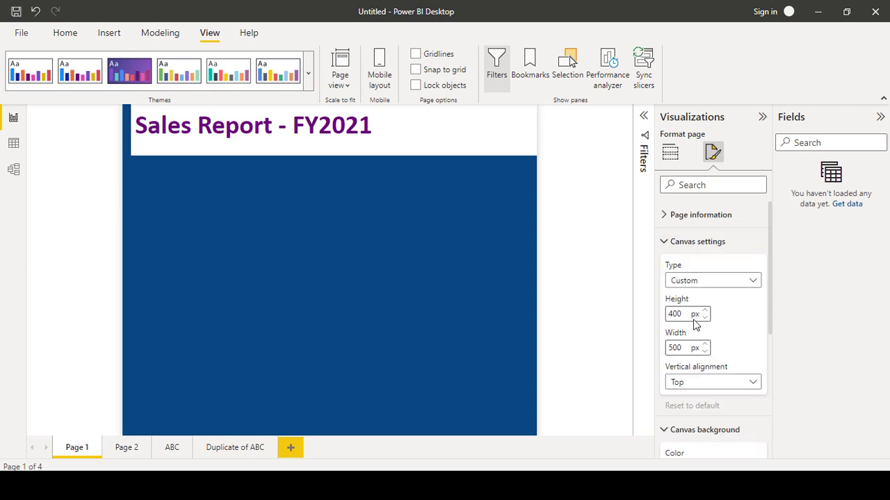
{"action": "left_click", "coordinate": [711, 283]}
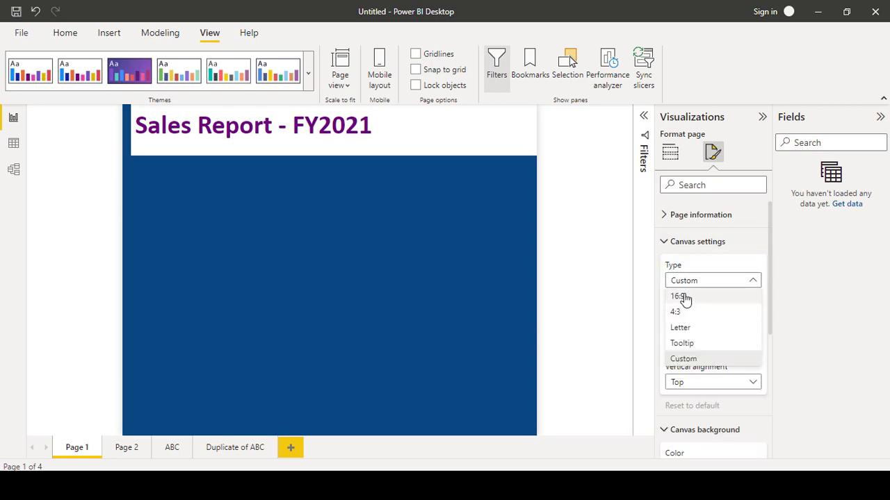
{"action": "left_click", "coordinate": [682, 297]}
{"action": "left_click", "coordinate": [340, 141]}
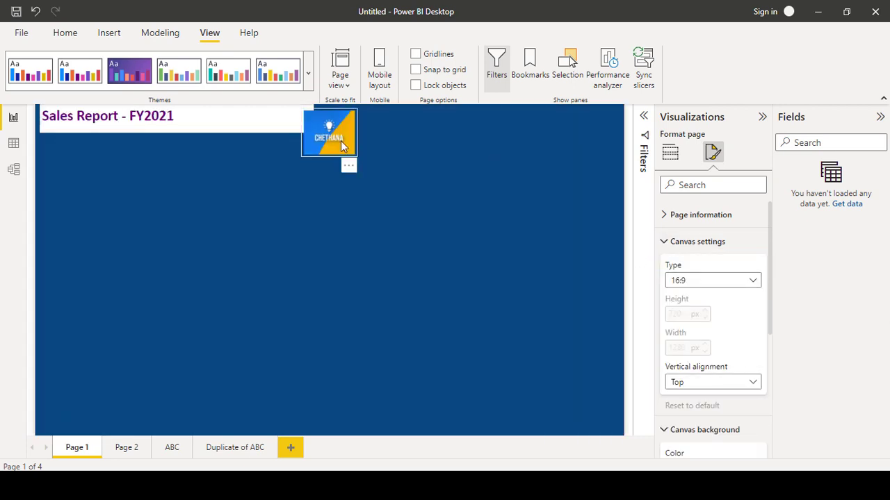
{"action": "left_click_drag", "start_coordinate": [348, 147], "coordinate": [611, 143]}
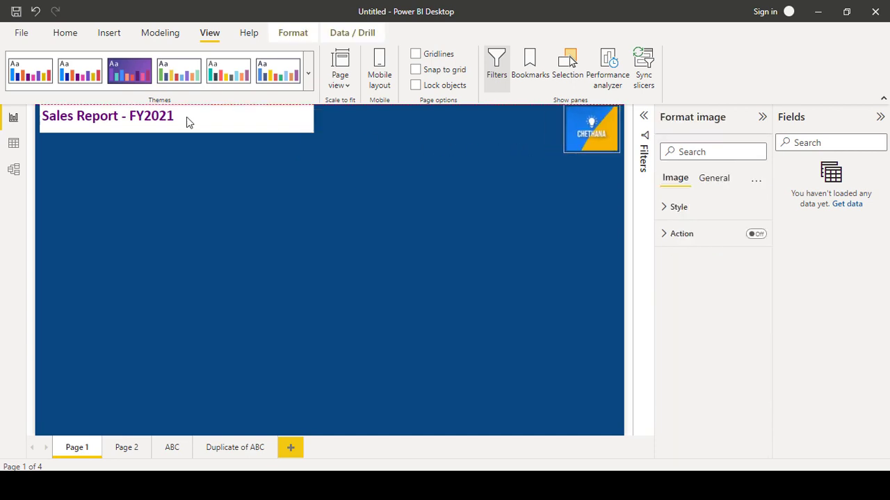
{"action": "left_click", "coordinate": [365, 134]}
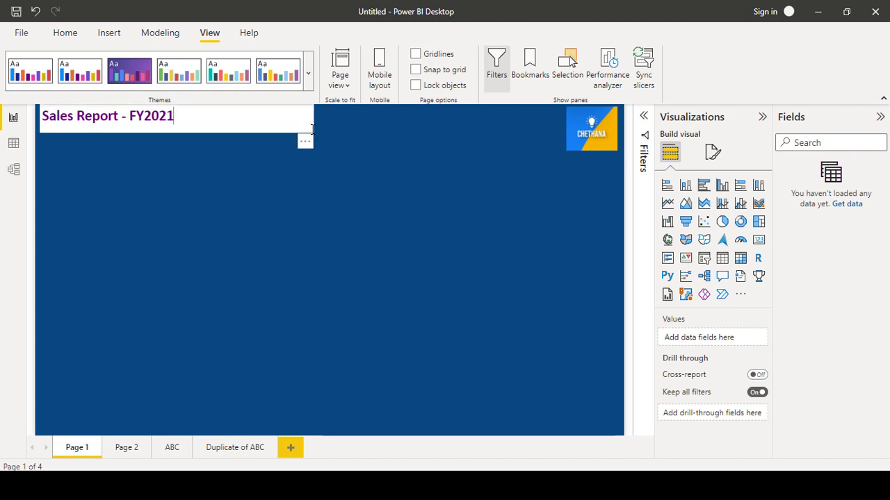
{"action": "left_click", "coordinate": [313, 131]}
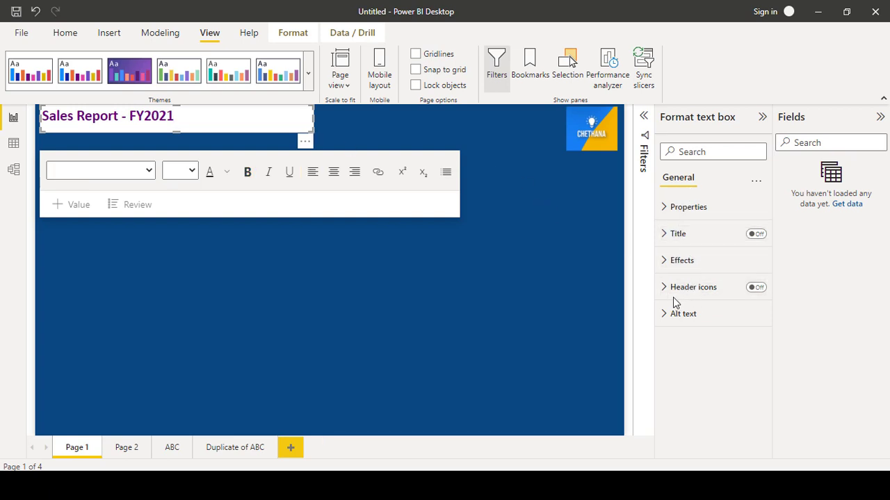
{"action": "left_click", "coordinate": [703, 267]}
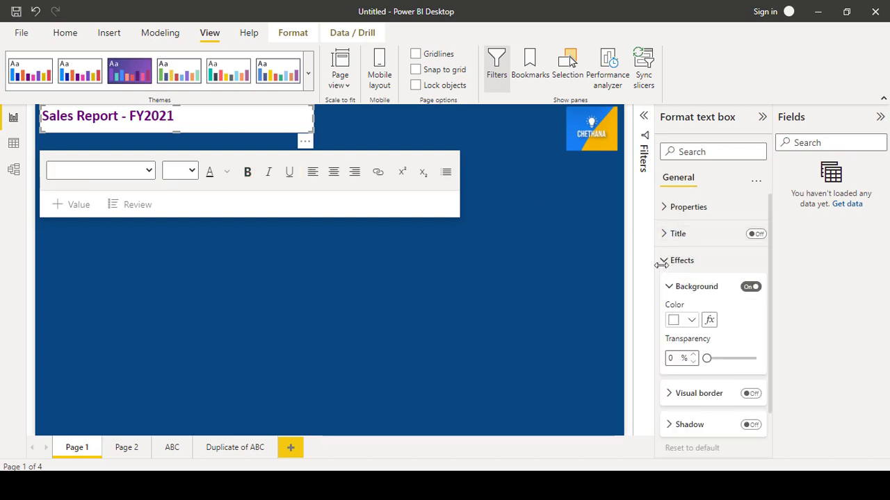
{"action": "left_click", "coordinate": [750, 287]}
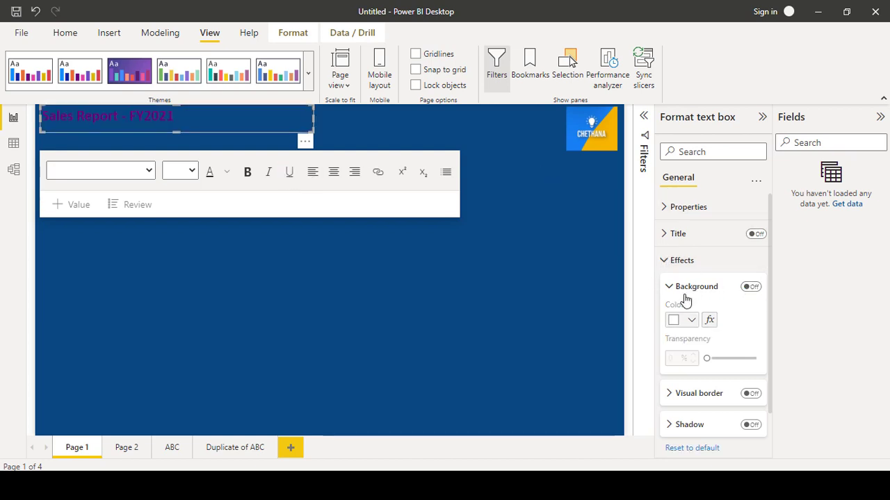
{"action": "left_click_drag", "start_coordinate": [44, 116], "coordinate": [173, 116]}
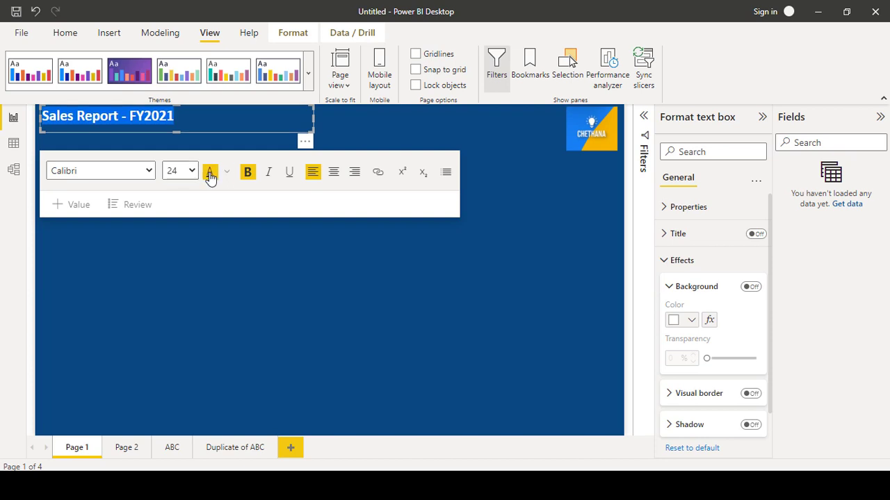
{"action": "left_click", "coordinate": [228, 174]}
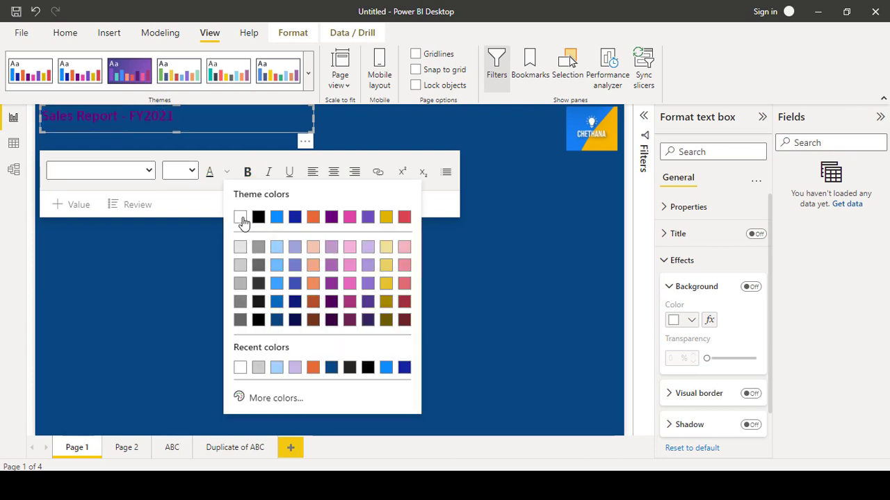
{"action": "left_click", "coordinate": [244, 223]}
{"action": "left_click", "coordinate": [326, 273]}
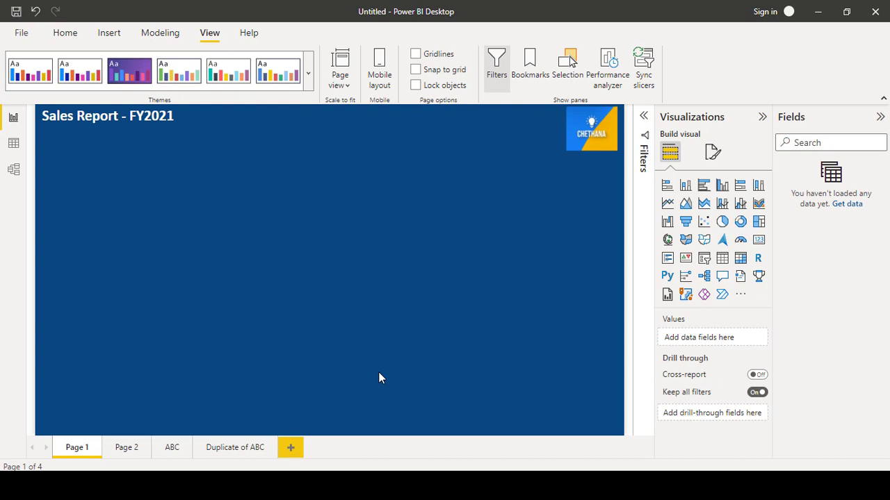
{"action": "left_click", "coordinate": [381, 73]}
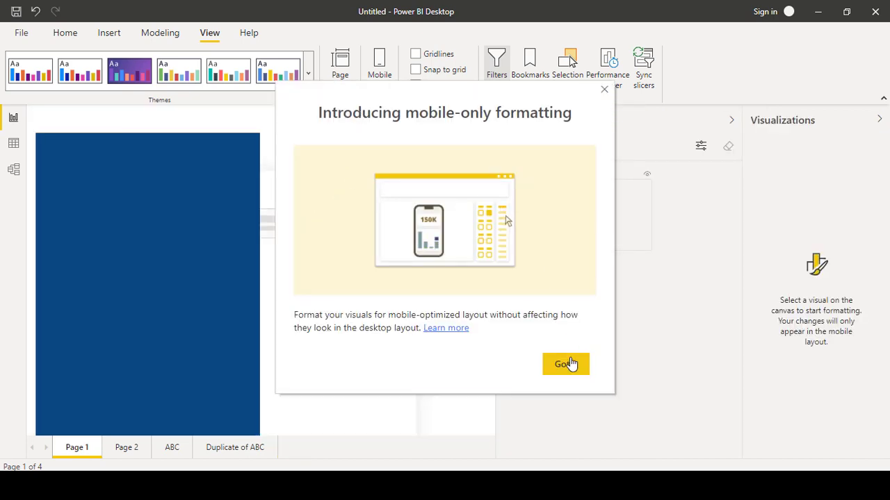
{"action": "left_click", "coordinate": [565, 365]}
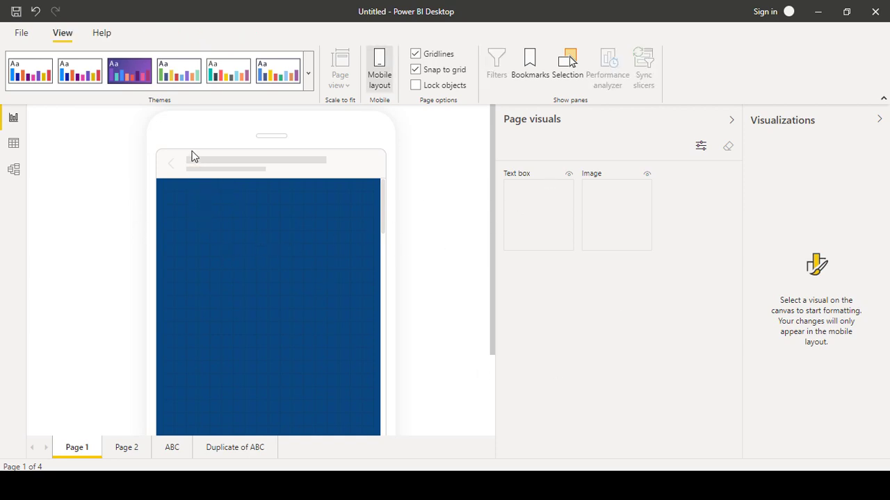
{"action": "scroll", "coordinate": [250, 333], "scroll_direction": "down", "scroll_amount": 5}
{"action": "scroll", "coordinate": [244, 339], "scroll_direction": "up", "scroll_amount": 1}
{"action": "left_click", "coordinate": [380, 75]}
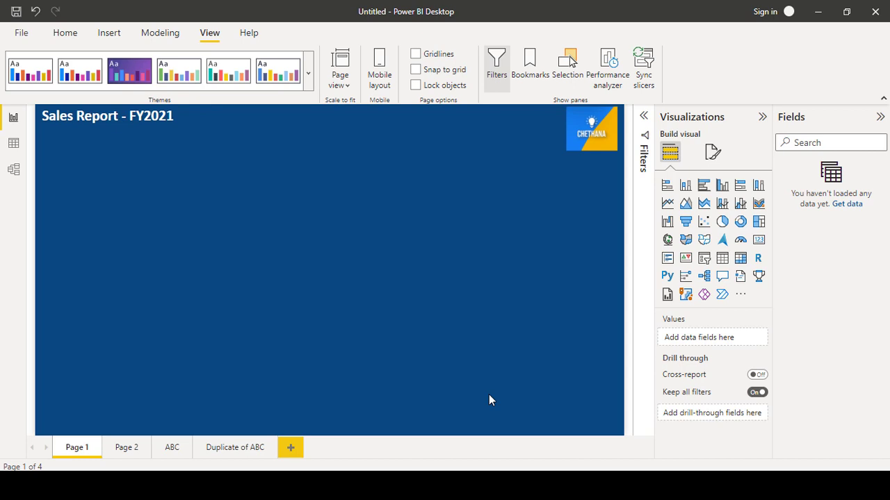
Step: Turn on gridlines and change the canvas background colour from dark blue to light grey
{"action": "left_click", "coordinate": [432, 55]}
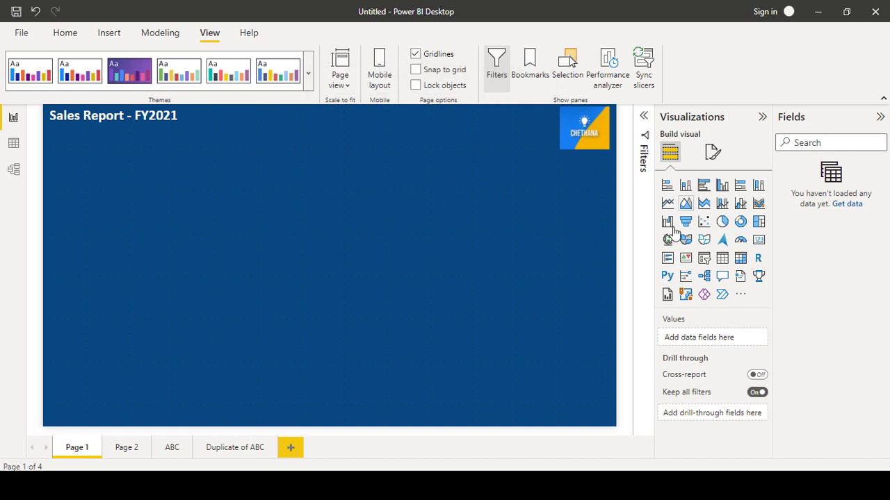
{"action": "left_click", "coordinate": [714, 155]}
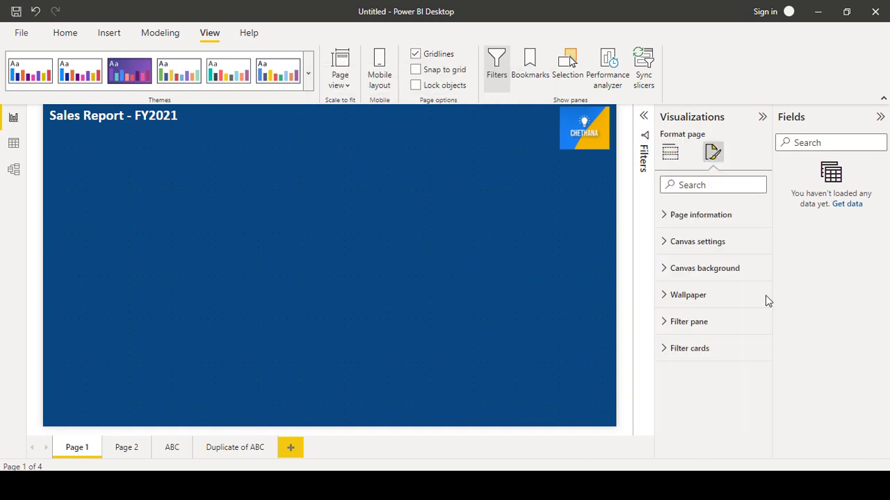
{"action": "left_click", "coordinate": [667, 271]}
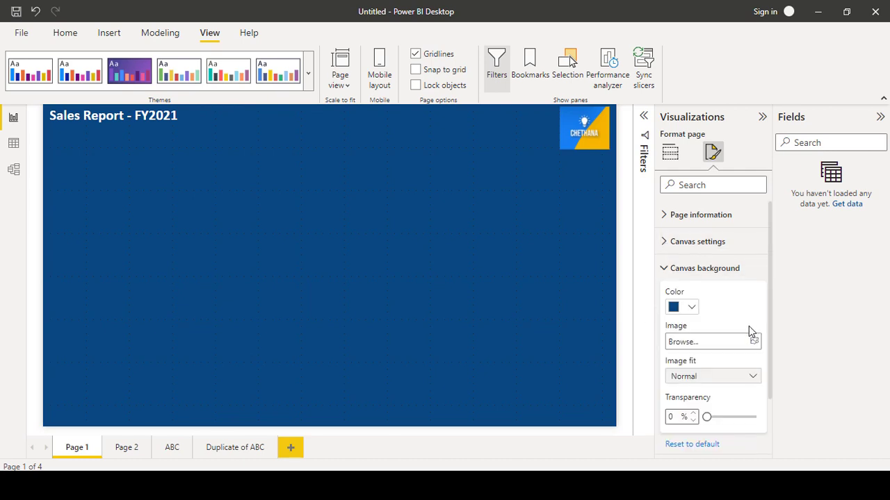
{"action": "left_click", "coordinate": [686, 308]}
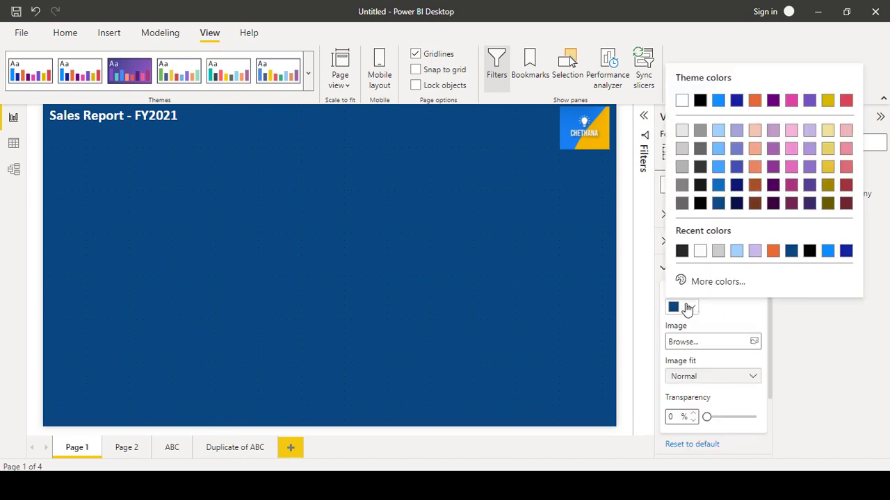
{"action": "left_click", "coordinate": [681, 132]}
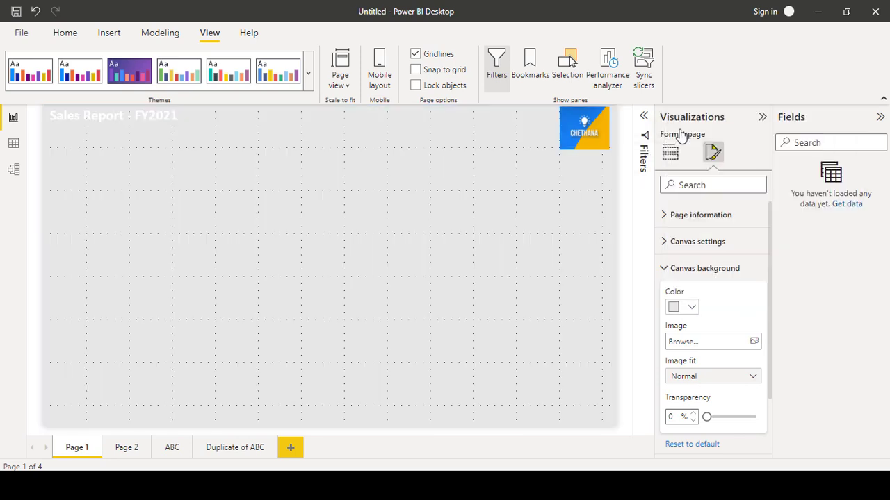
Step: Select the whole 'Sales Report - FY2021' title text and change its font colour to black
{"action": "left_click", "coordinate": [181, 118]}
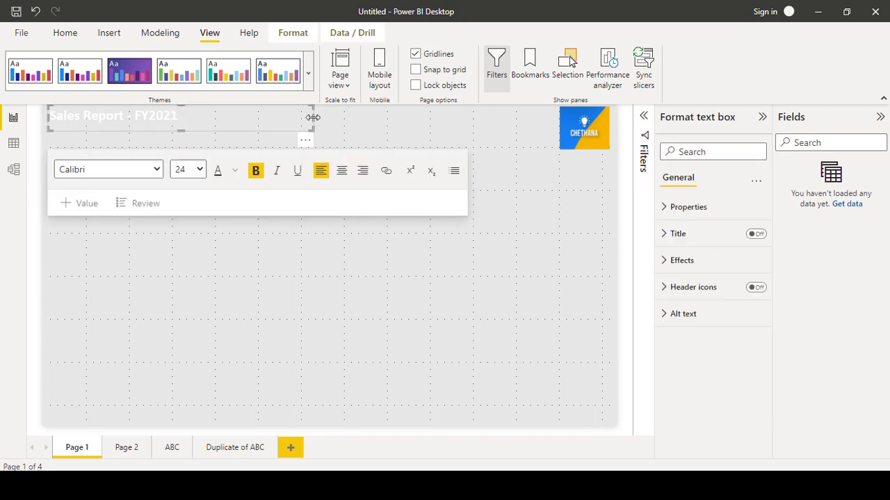
{"action": "left_click_drag", "start_coordinate": [215, 117], "coordinate": [48, 115]}
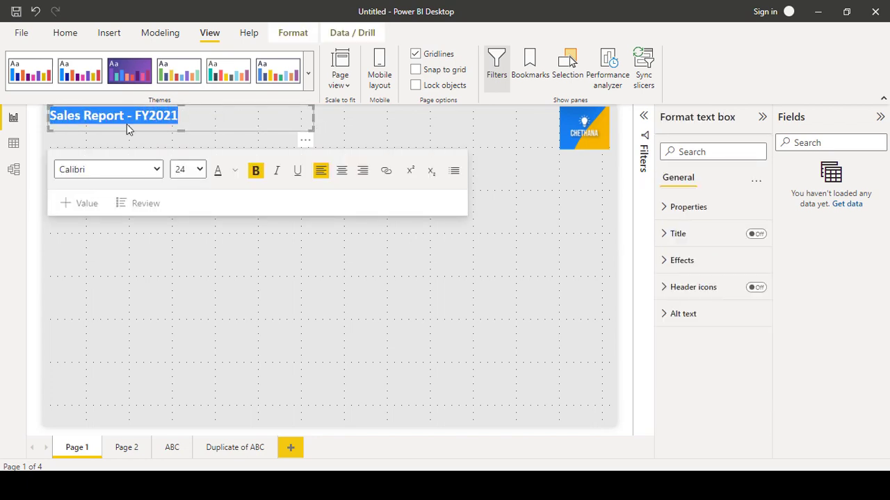
{"action": "left_click", "coordinate": [235, 171]}
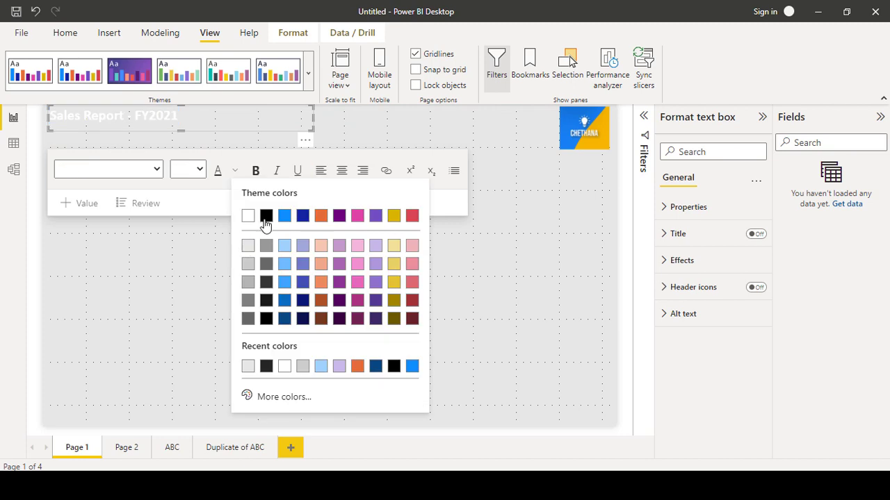
{"action": "left_click", "coordinate": [266, 216]}
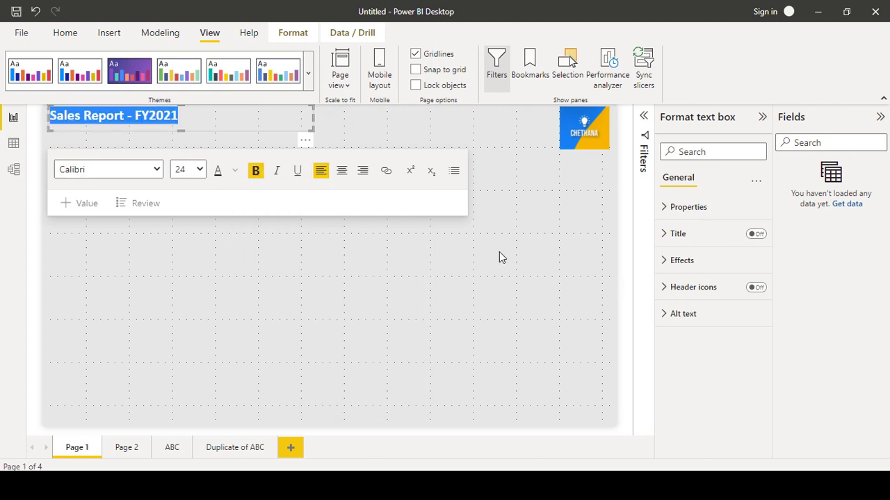
{"action": "left_click", "coordinate": [546, 227]}
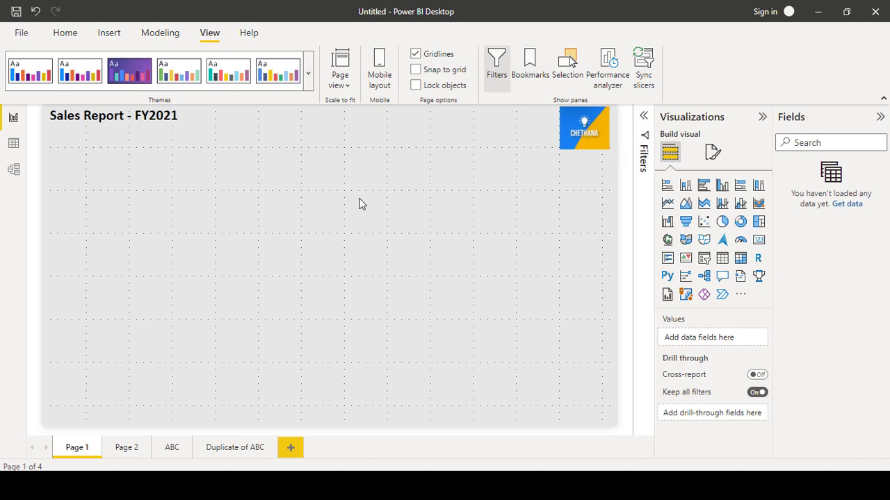
Step: Turn Snap to grid and Lock objects on, then back off
{"action": "left_click", "coordinate": [429, 74]}
{"action": "left_click", "coordinate": [438, 75]}
{"action": "left_click", "coordinate": [433, 87]}
{"action": "left_click", "coordinate": [444, 86]}
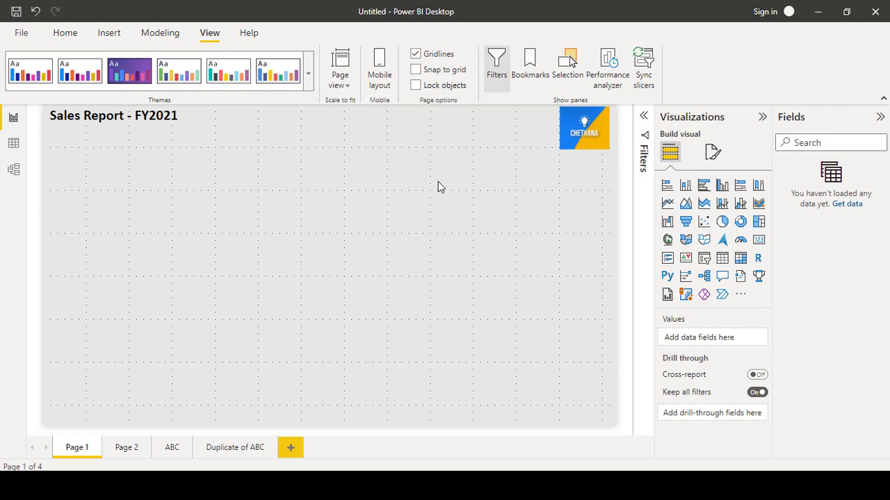
Step: Move the logo slightly lower at the page's top-right edge
{"action": "left_click", "coordinate": [579, 137]}
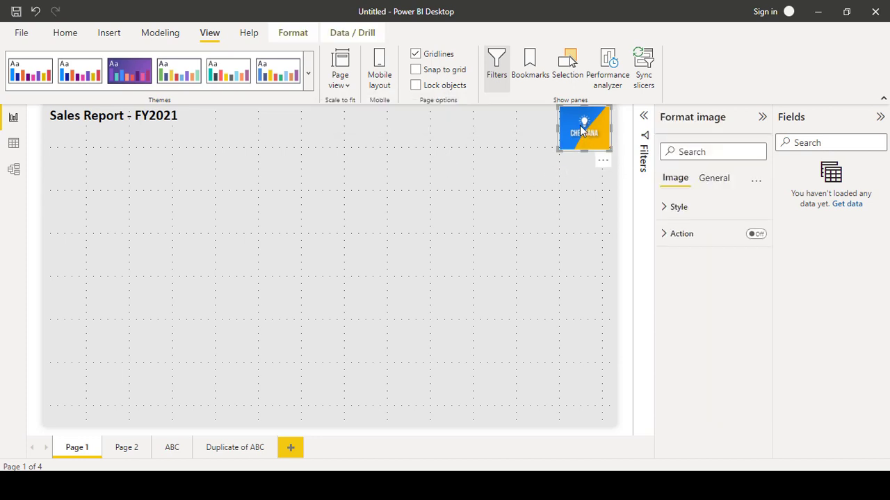
{"action": "mouse_move", "coordinate": [577, 124]}
{"action": "left_mouse_down"}
{"action": "mouse_move", "coordinate": [519, 146]}
{"action": "mouse_move", "coordinate": [542, 288]}
{"action": "mouse_move", "coordinate": [594, 157]}
{"action": "mouse_move", "coordinate": [587, 131]}
{"action": "mouse_move", "coordinate": [576, 130]}
{"action": "left_mouse_up"}
{"action": "left_click", "coordinate": [562, 220]}
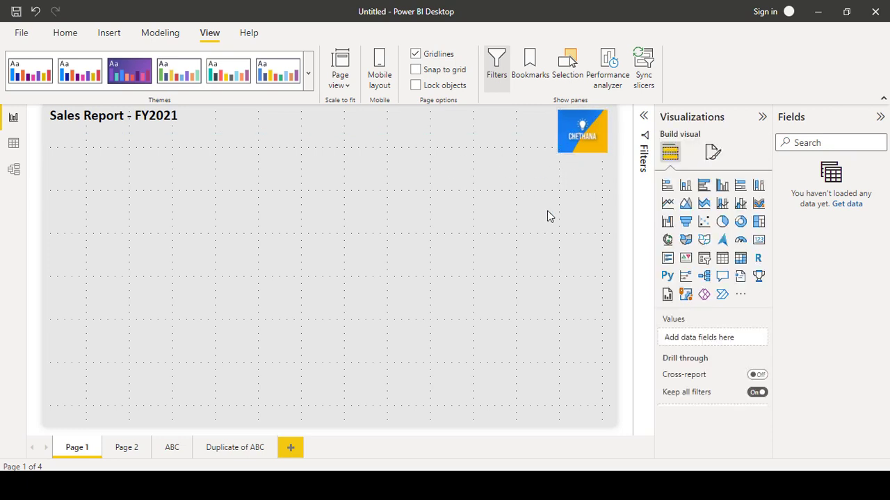
Step: Lock objects, check whether the logo still selects, then unlock and hide gridlines
{"action": "left_click", "coordinate": [583, 134]}
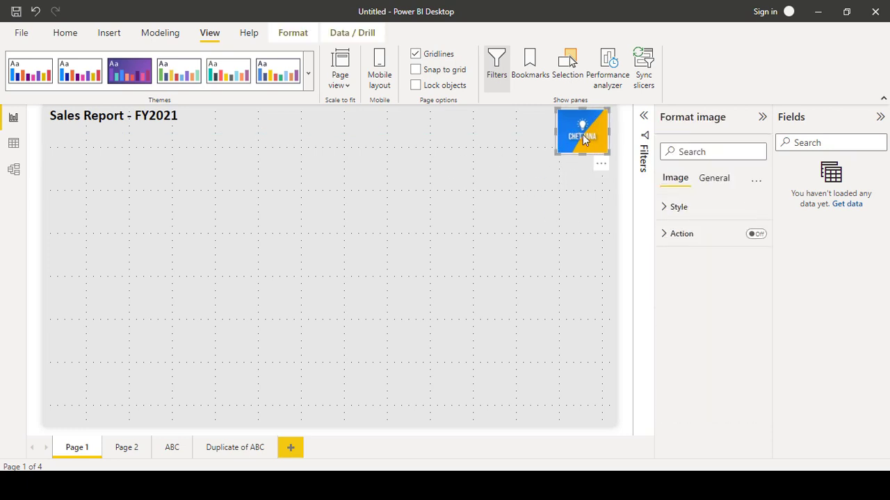
{"action": "left_click", "coordinate": [439, 88]}
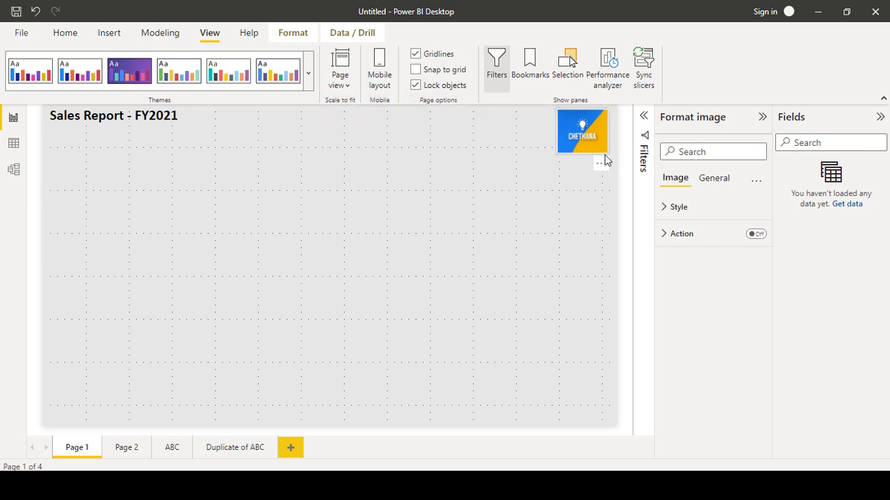
{"action": "left_click", "coordinate": [438, 170]}
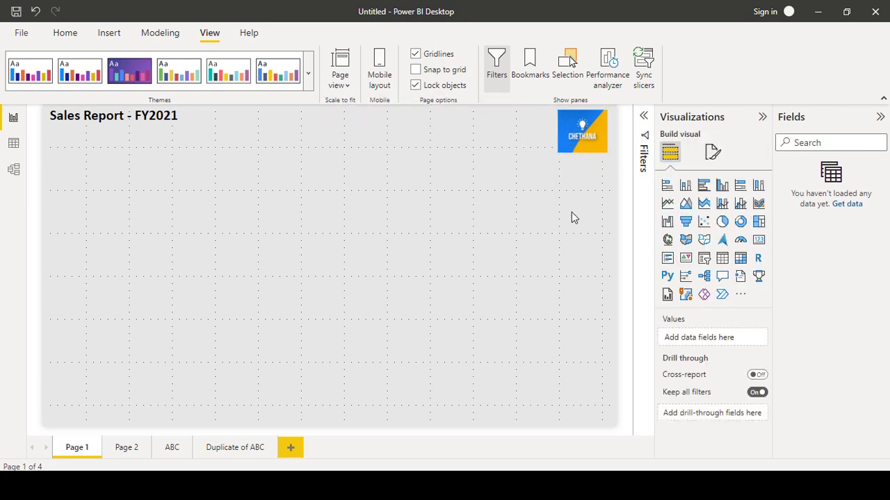
{"action": "left_click", "coordinate": [575, 134]}
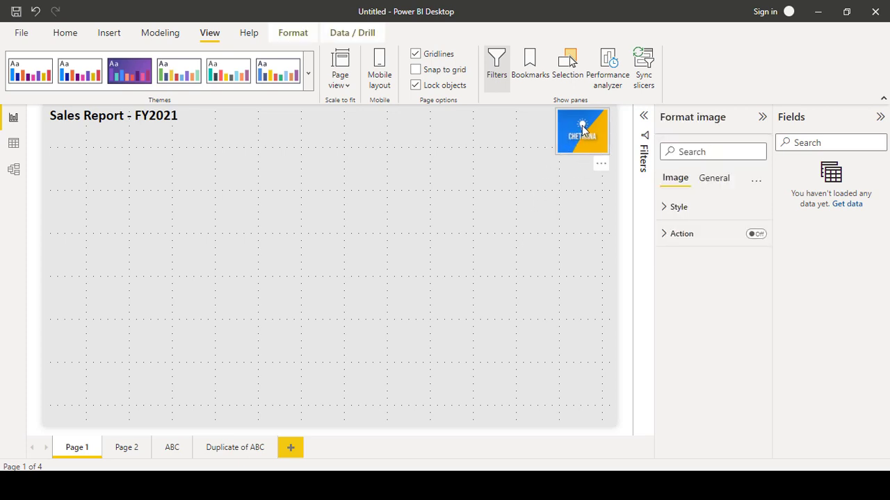
{"action": "left_click", "coordinate": [433, 86]}
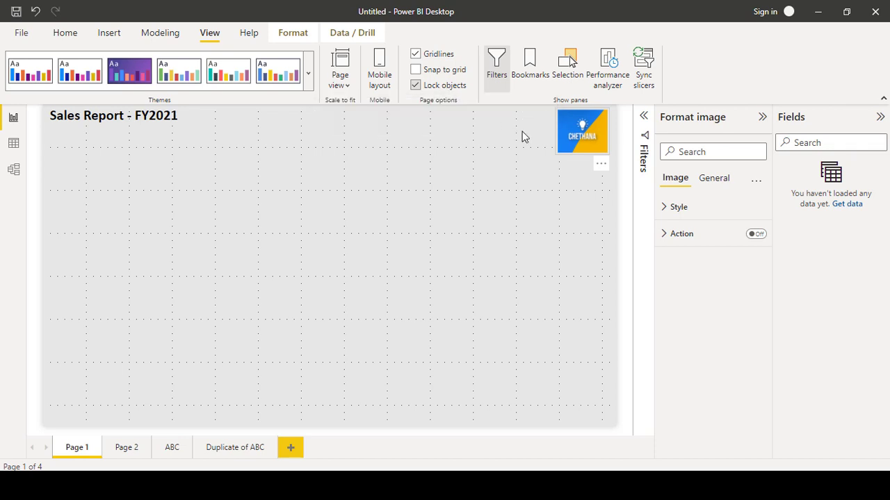
{"action": "left_click", "coordinate": [438, 55]}
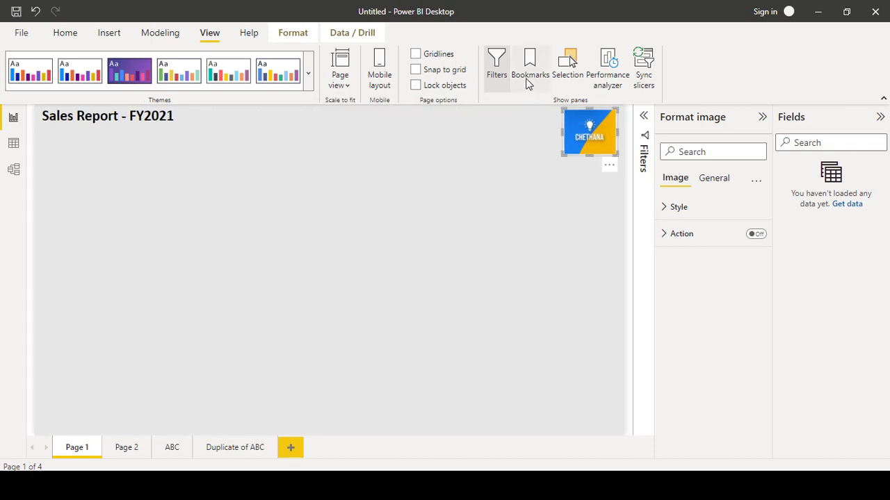
Step: Deselect the logo by clicking an empty area of the canvas
{"action": "left_click", "coordinate": [515, 177]}
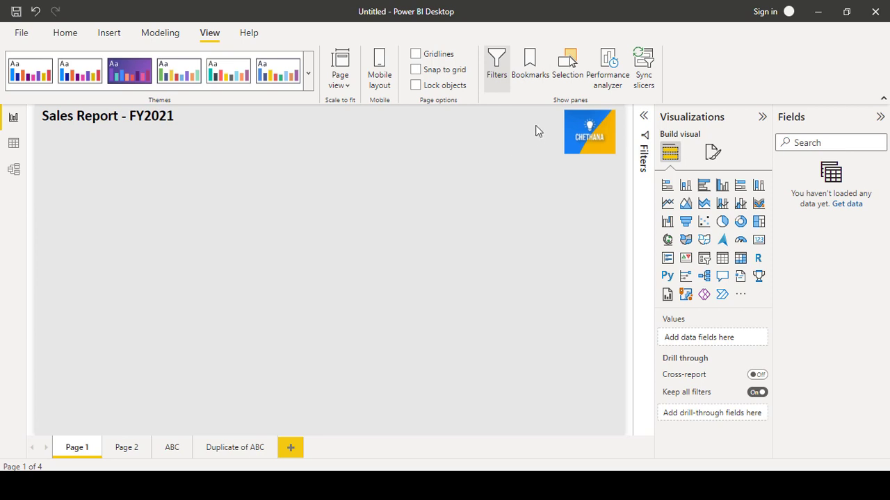
Step: Open the Selection pane, select both Image and Text box, then collapse the pane
{"action": "left_click", "coordinate": [568, 69]}
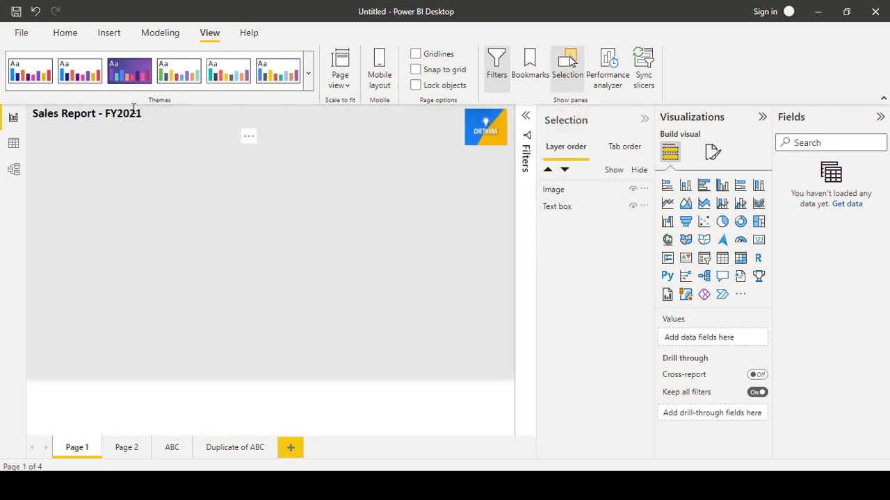
{"action": "left_click", "coordinate": [564, 192]}
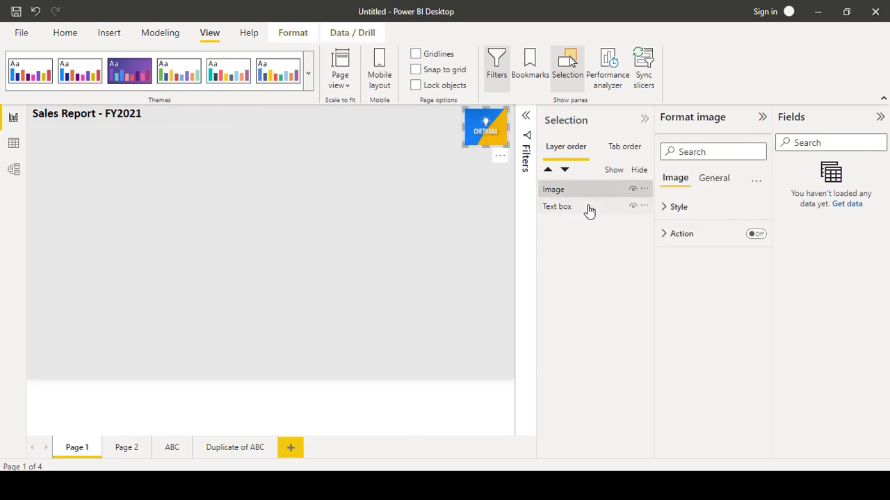
{"action": "left_click", "coordinate": [589, 209], "text": "ctrl"}
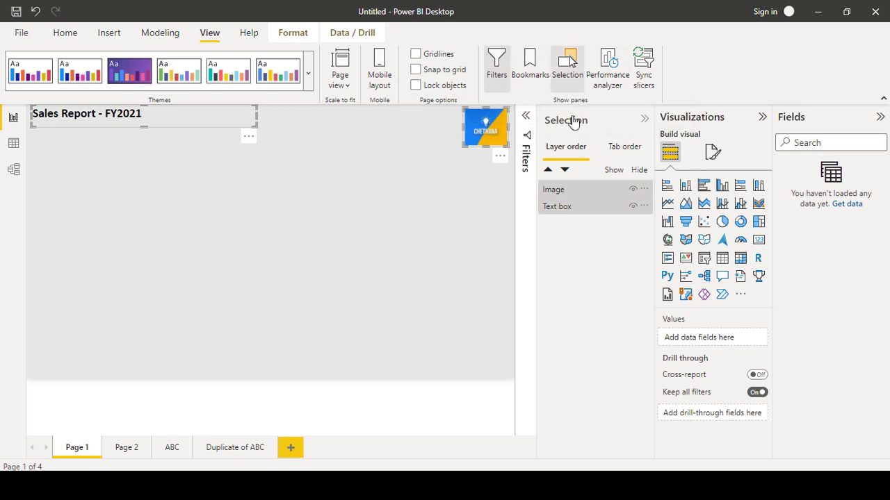
{"action": "left_click", "coordinate": [642, 120]}
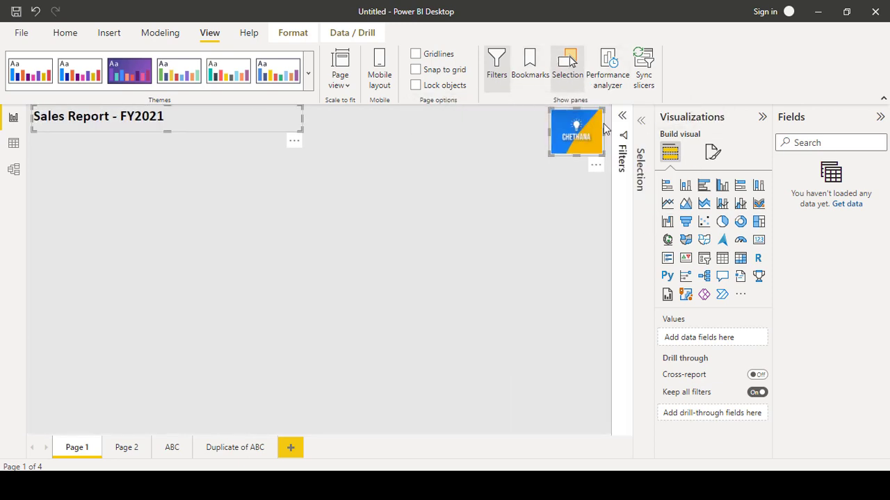
{"action": "left_click", "coordinate": [503, 272]}
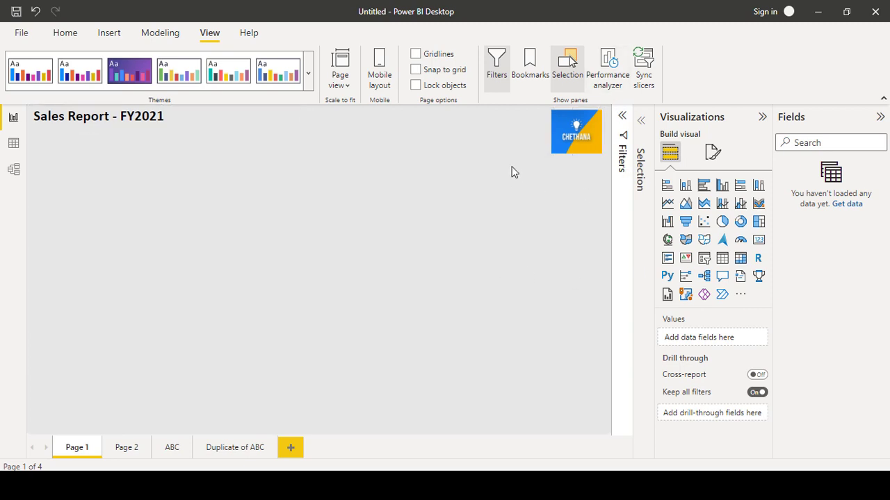
Step: Show the Sync slicers pane and switch to the Page 2 tab
{"action": "left_click", "coordinate": [647, 82]}
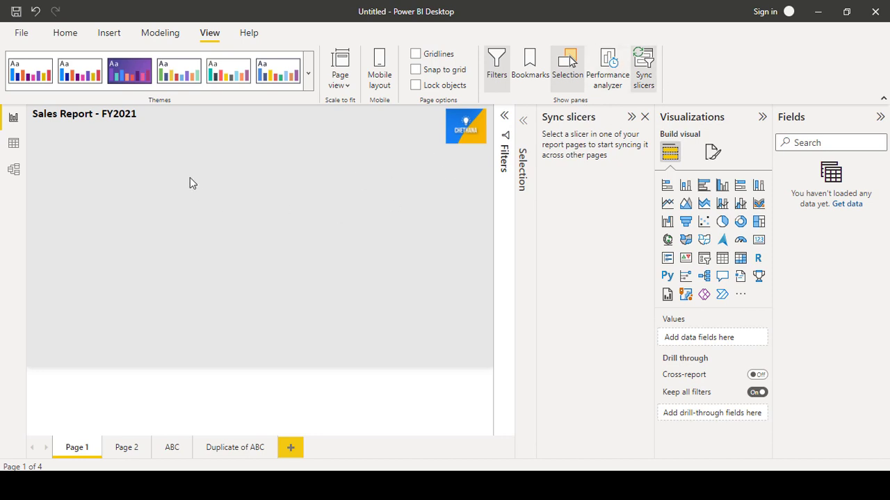
{"action": "left_click_drag", "start_coordinate": [121, 137], "coordinate": [226, 218]}
{"action": "left_click", "coordinate": [118, 450]}
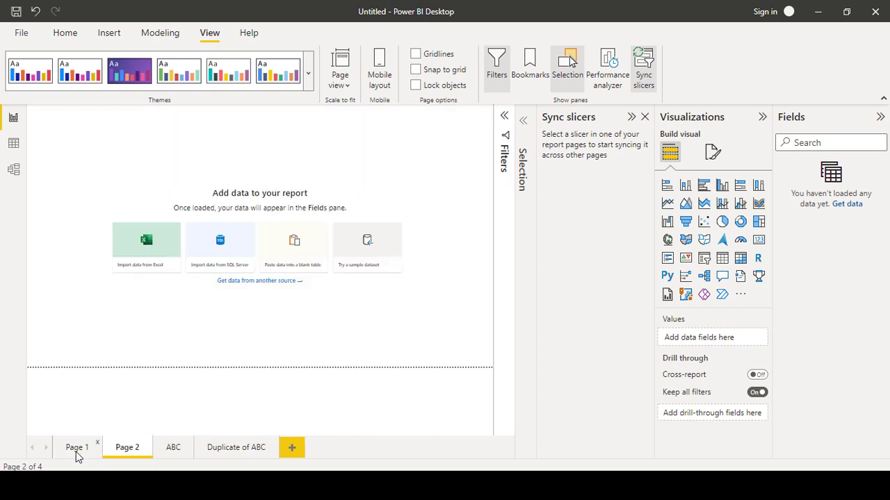